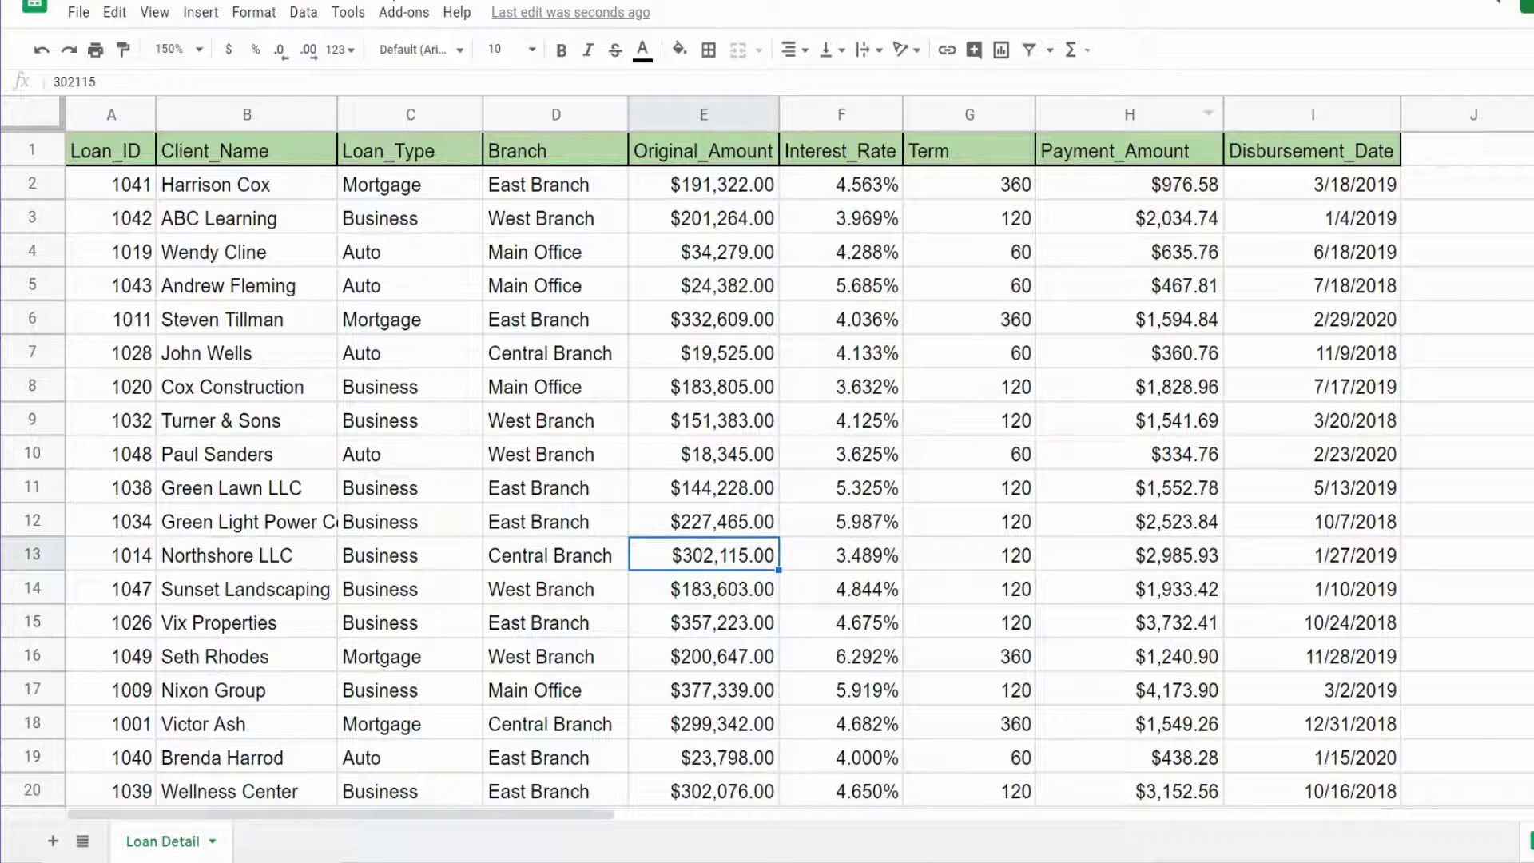
- Highlight the Loan_Type and Branch entries in rows 3–8 of Loan Detail
left_click(383, 227)
left_click_drag(383, 232, 383, 399)
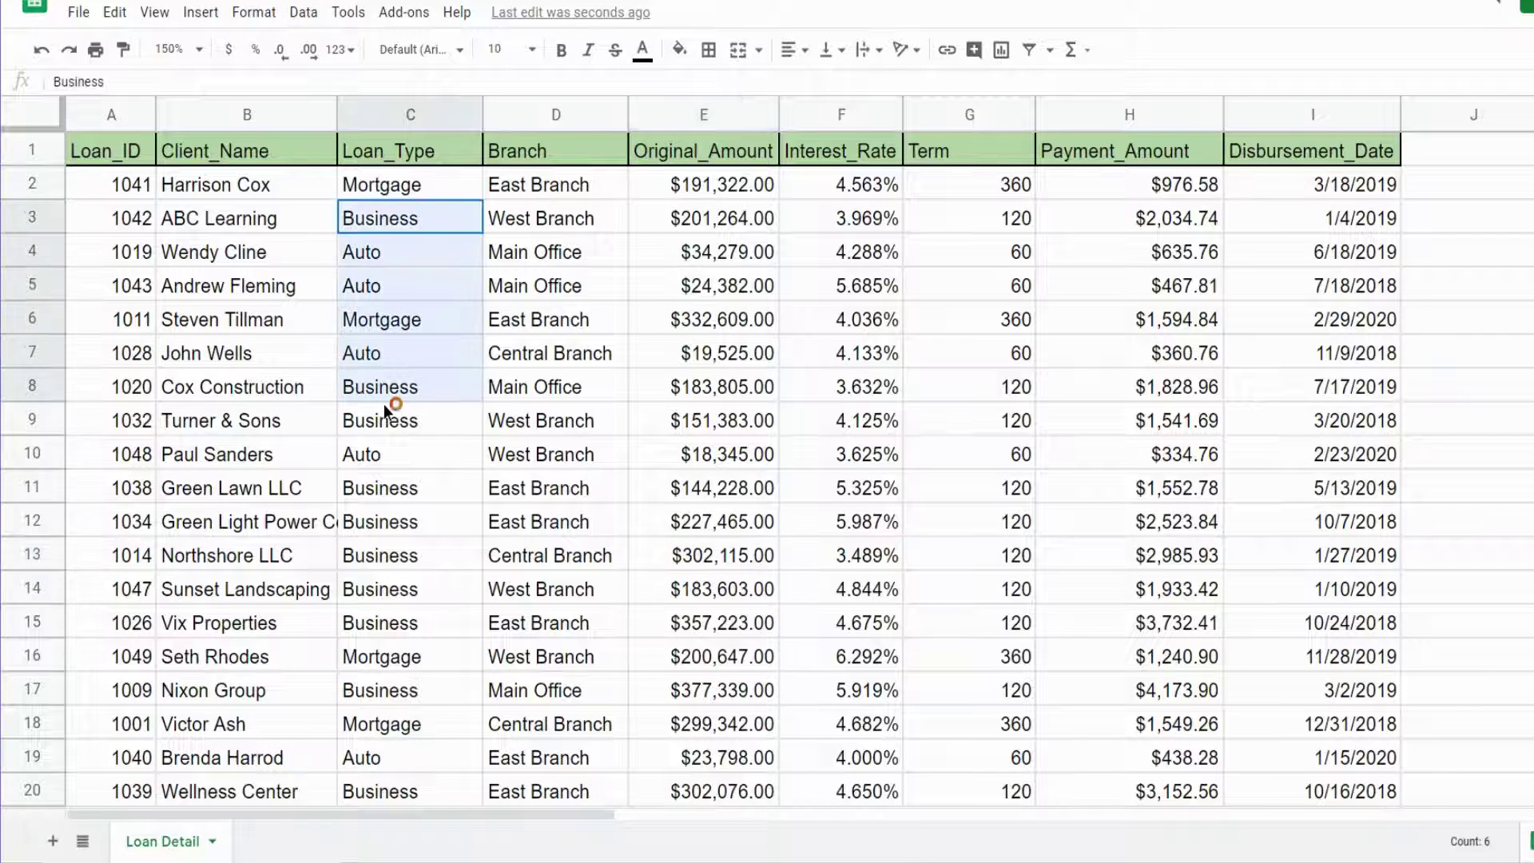
left_click_drag(581, 221, 597, 407)
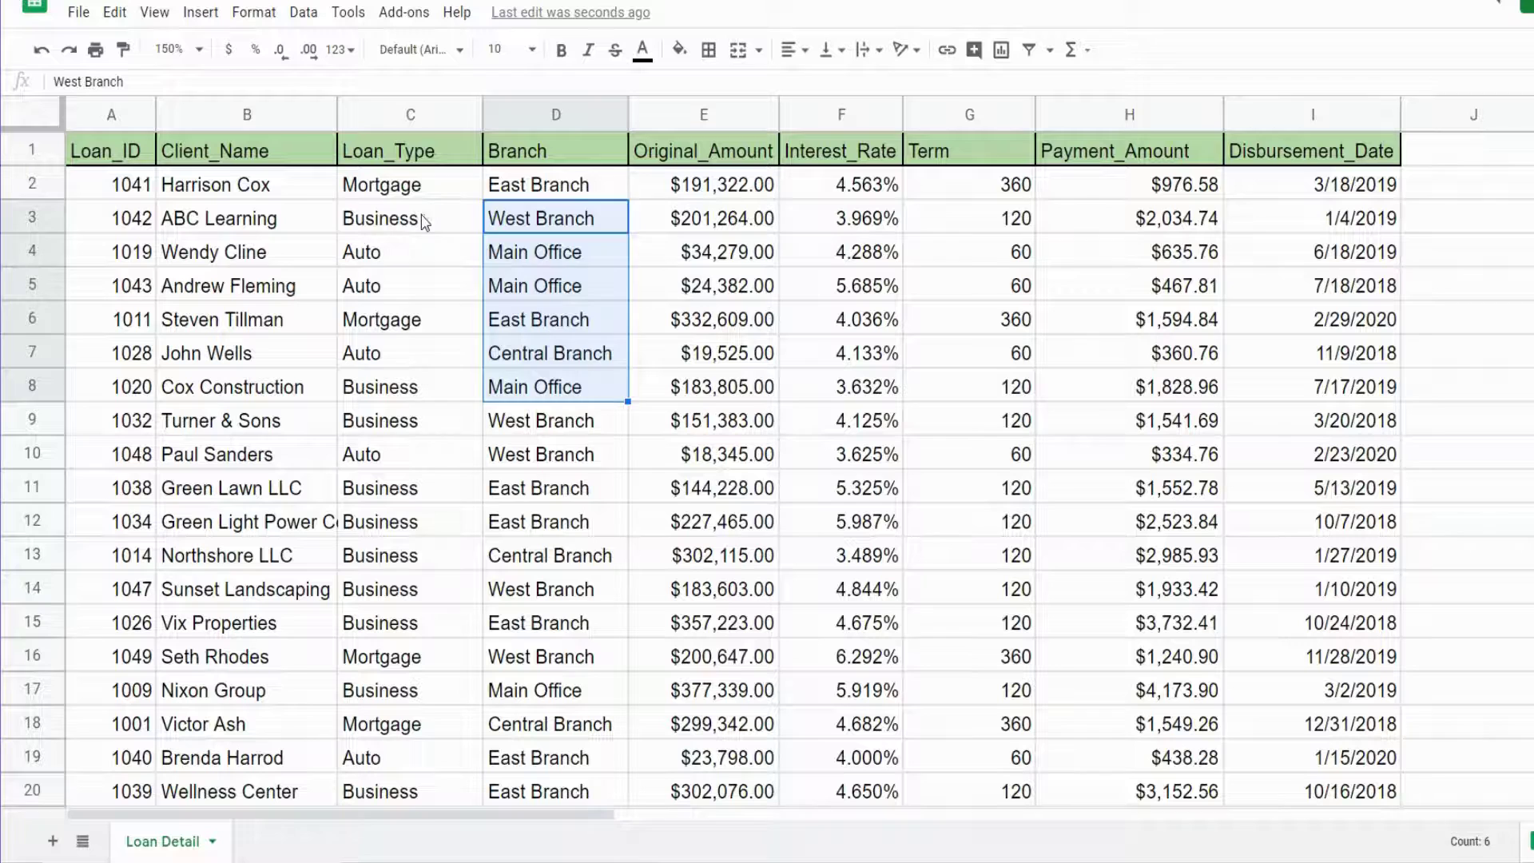
left_click_drag(424, 218, 525, 401)
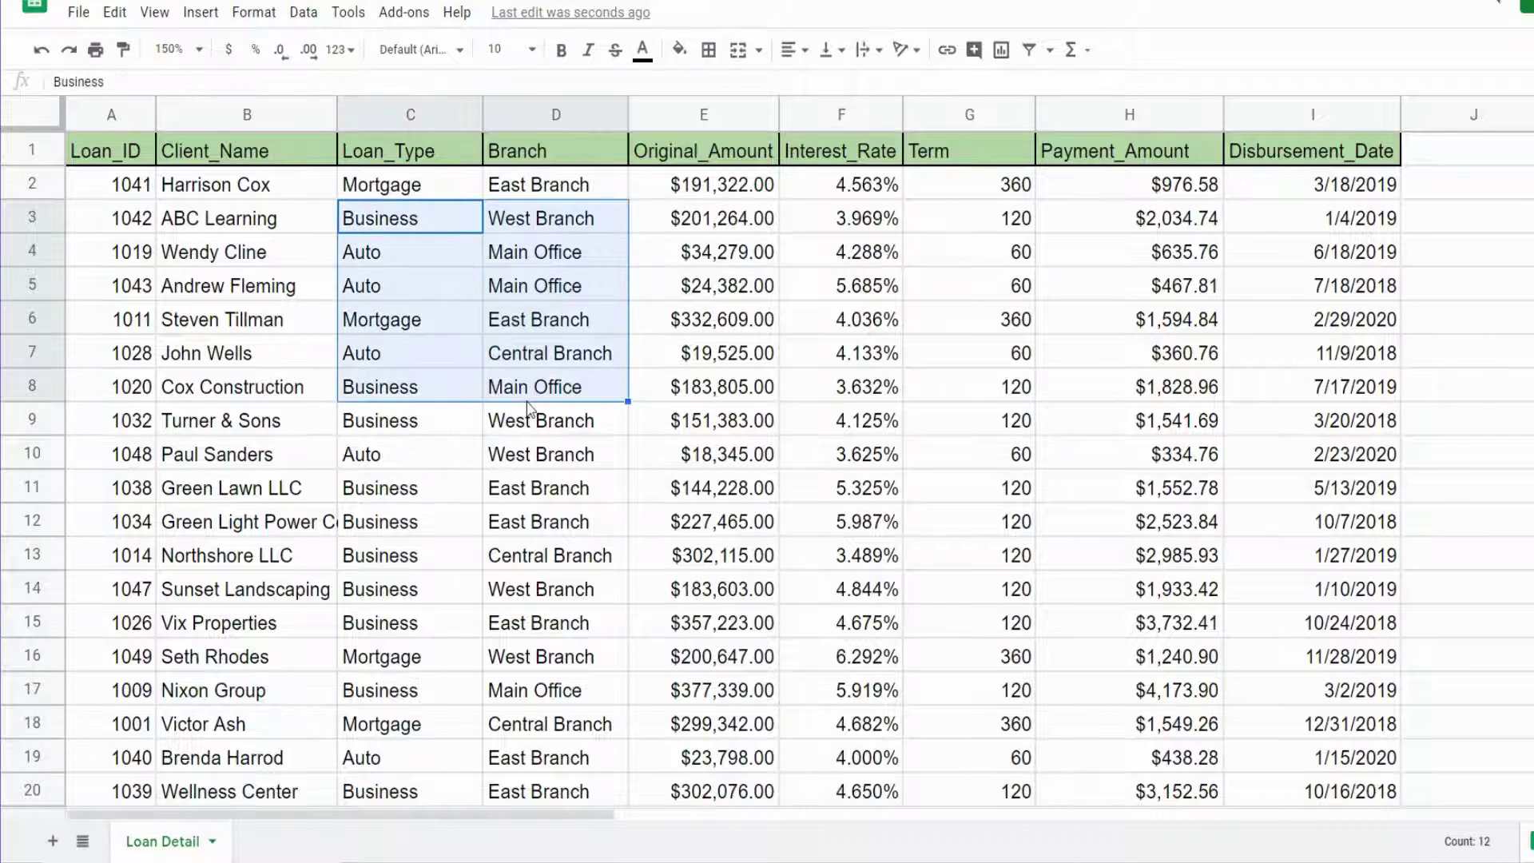
left_click(433, 267)
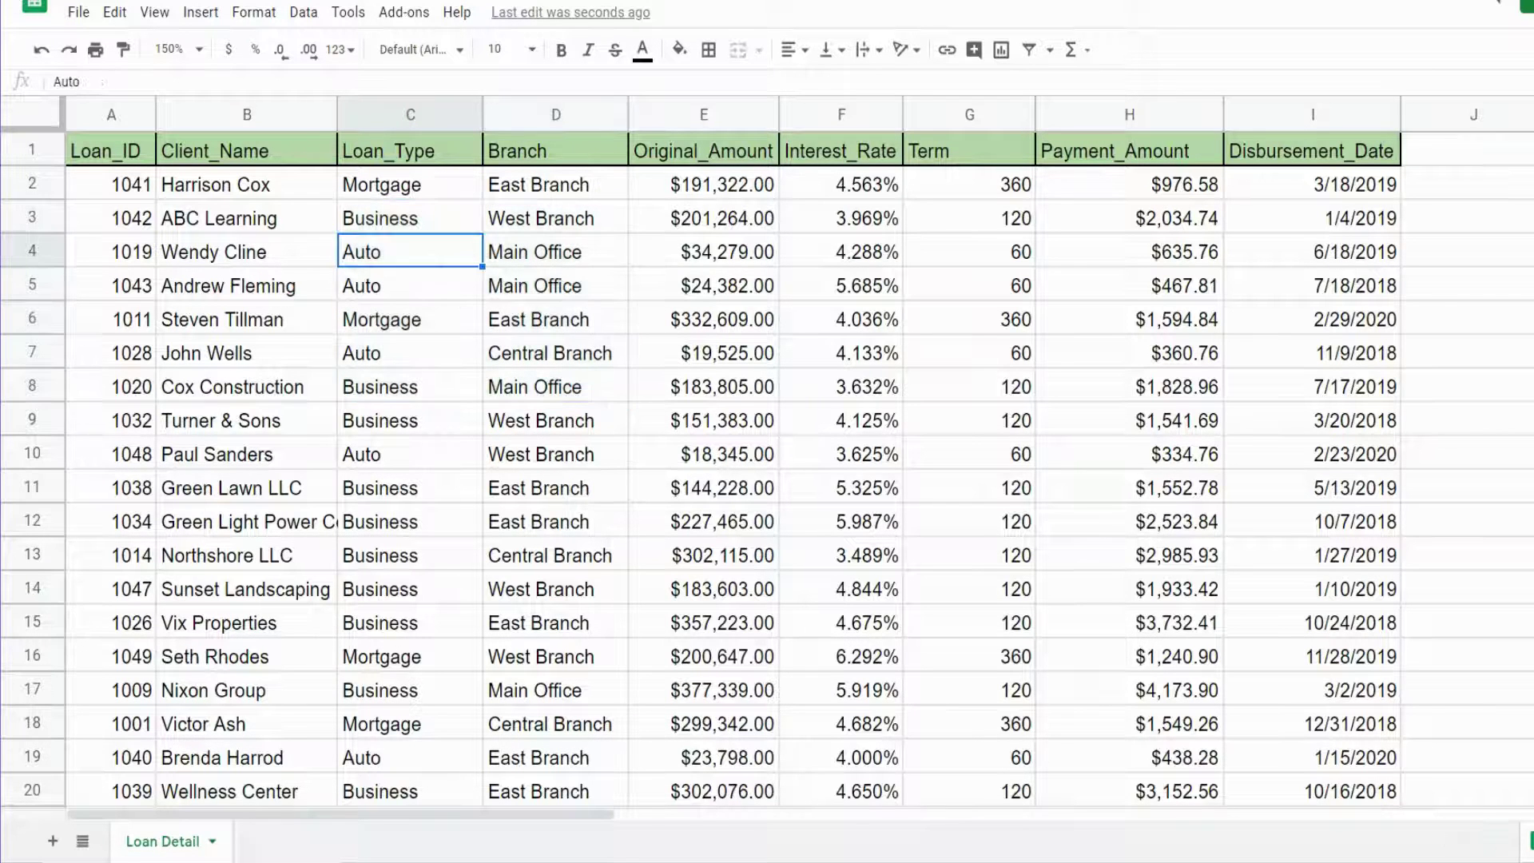
left_click_drag(416, 223, 429, 361)
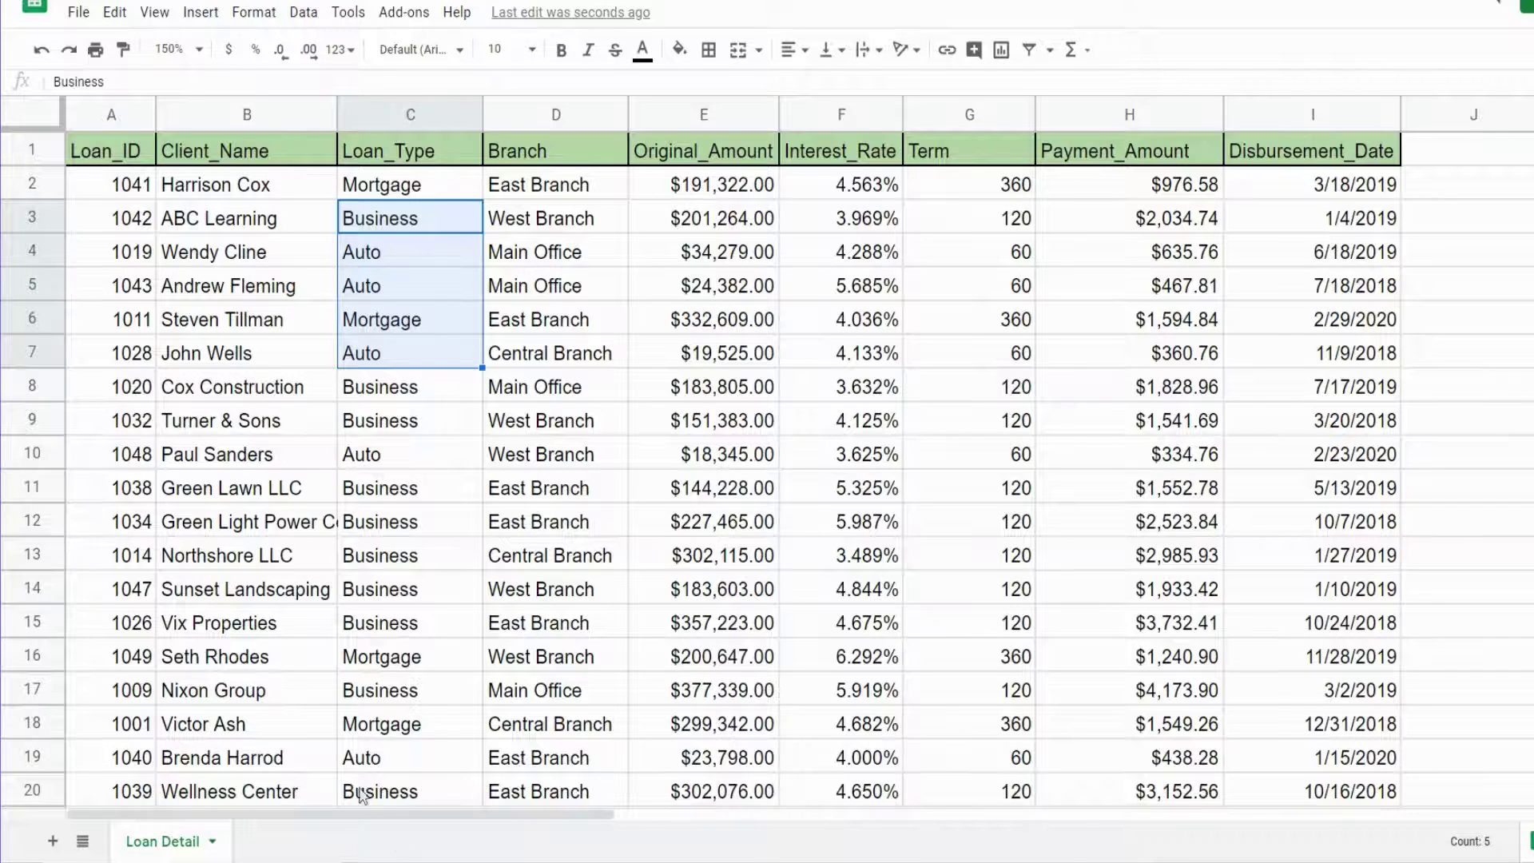
- Add a new sheet and rename its Sheet18 tab to 'Results'
left_click(52, 841)
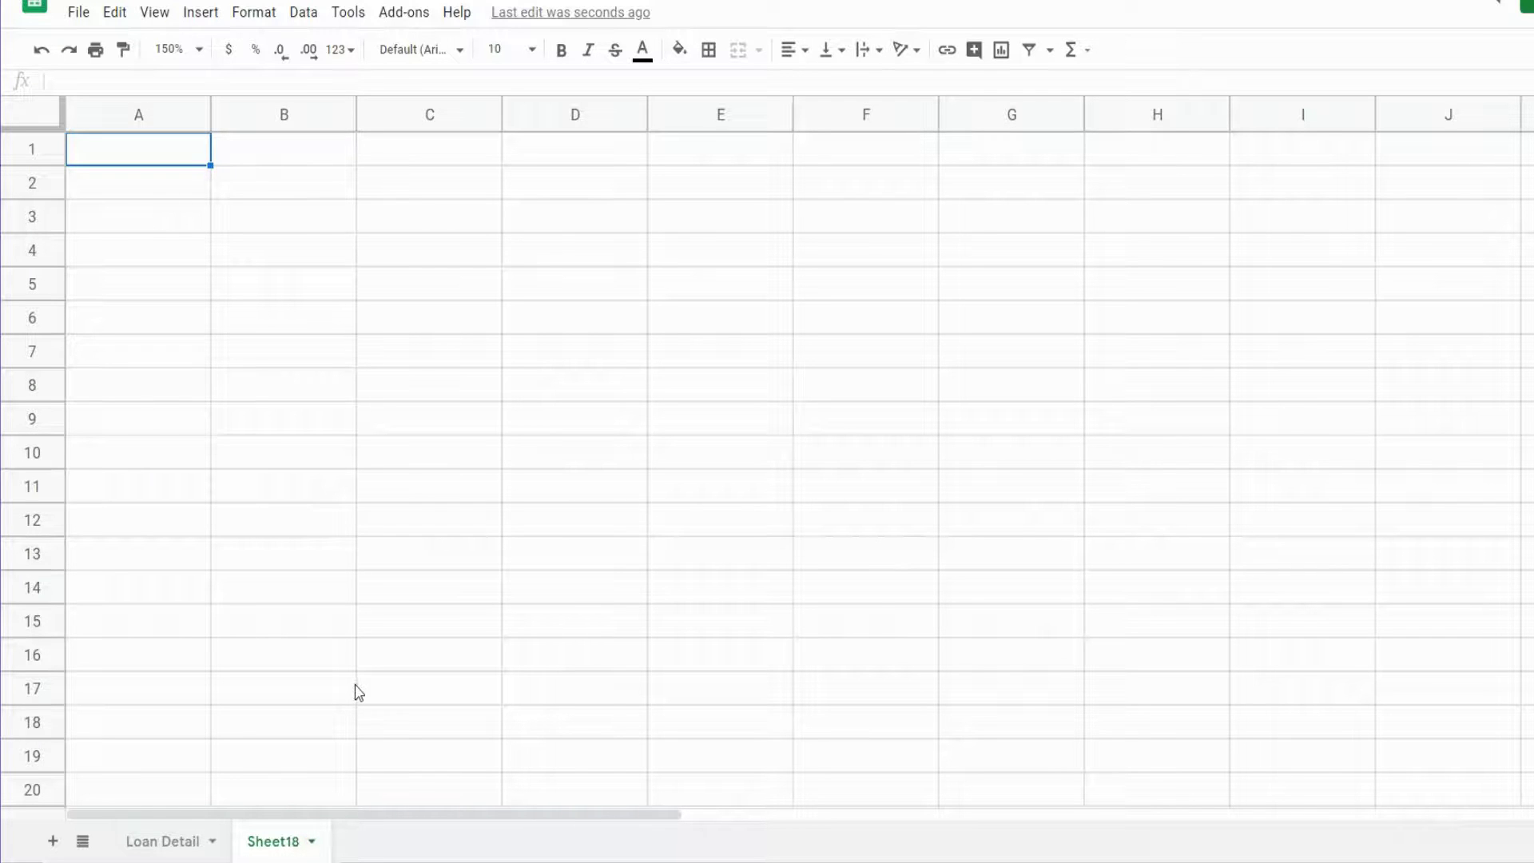
double_click(276, 840)
type("Results")
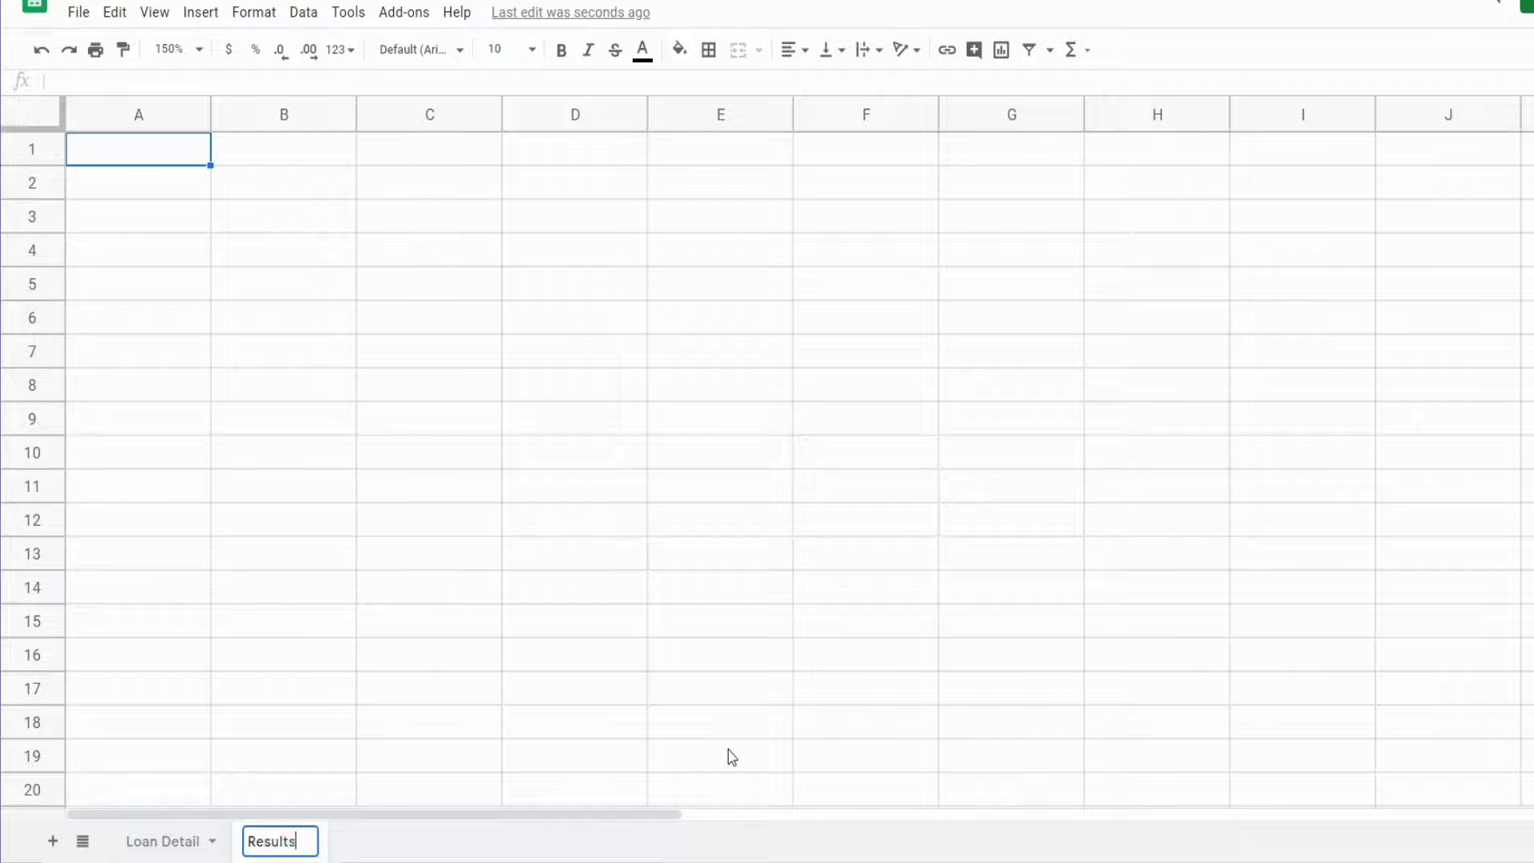
key("Return")
left_click(152, 227)
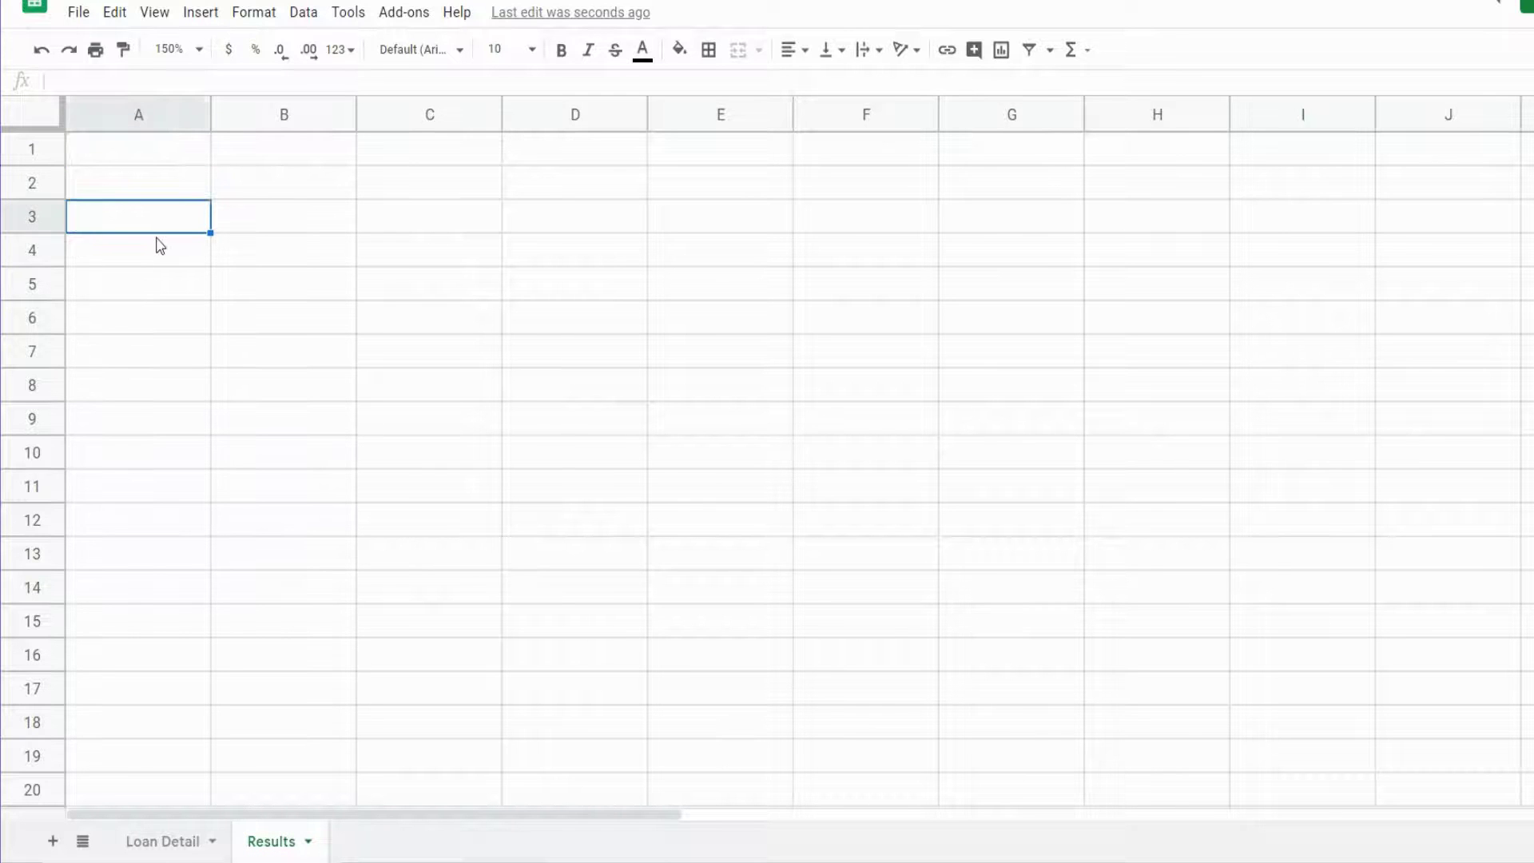
- Start a QUERY in Results A3 using the absolute range 'Loan Detail'!$A$1:$I$47
type("=Que")
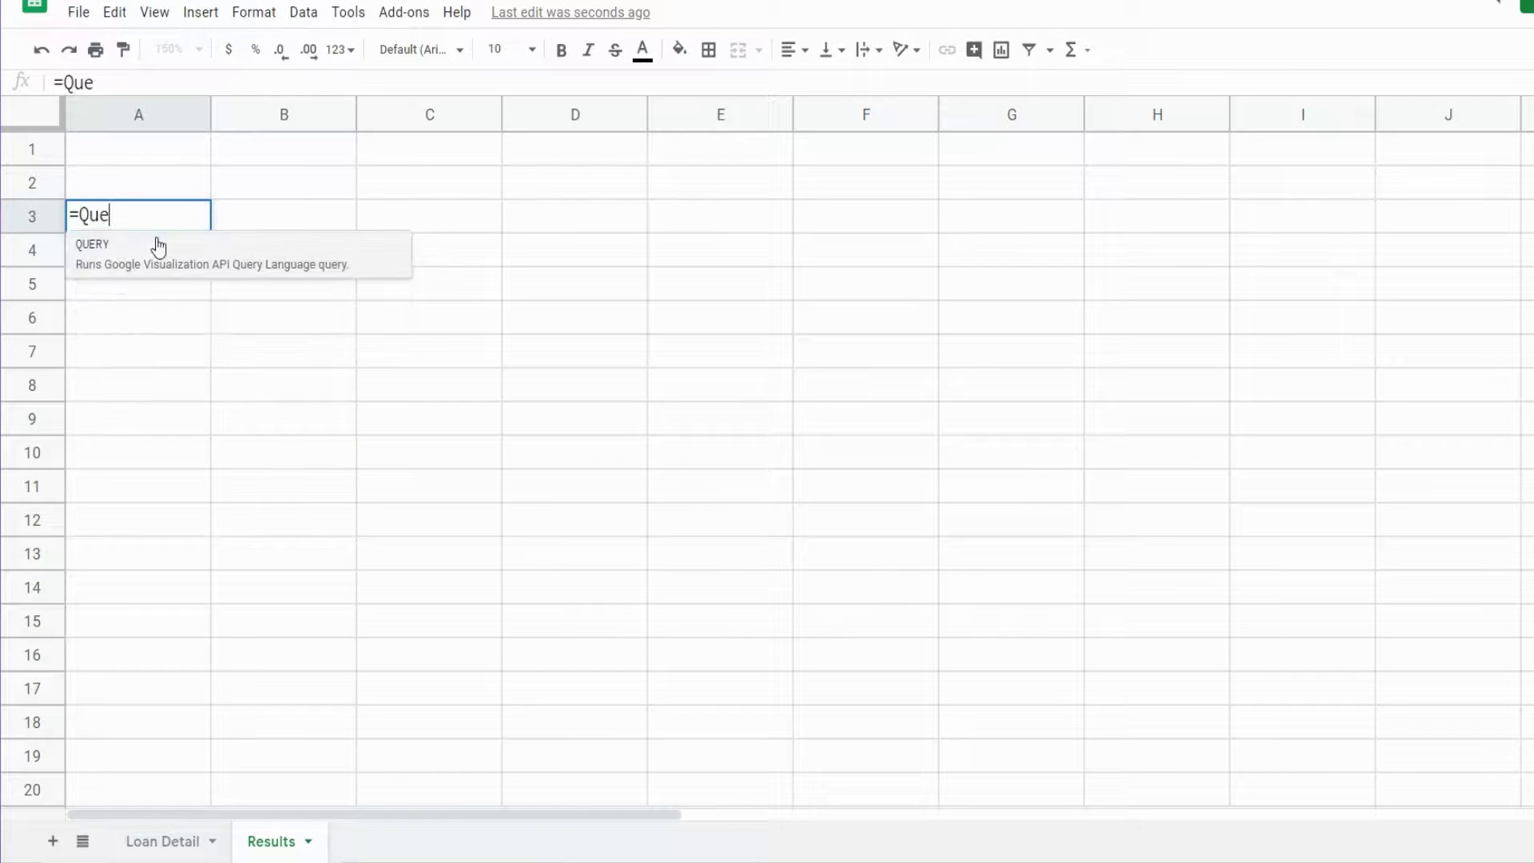
left_click(158, 248)
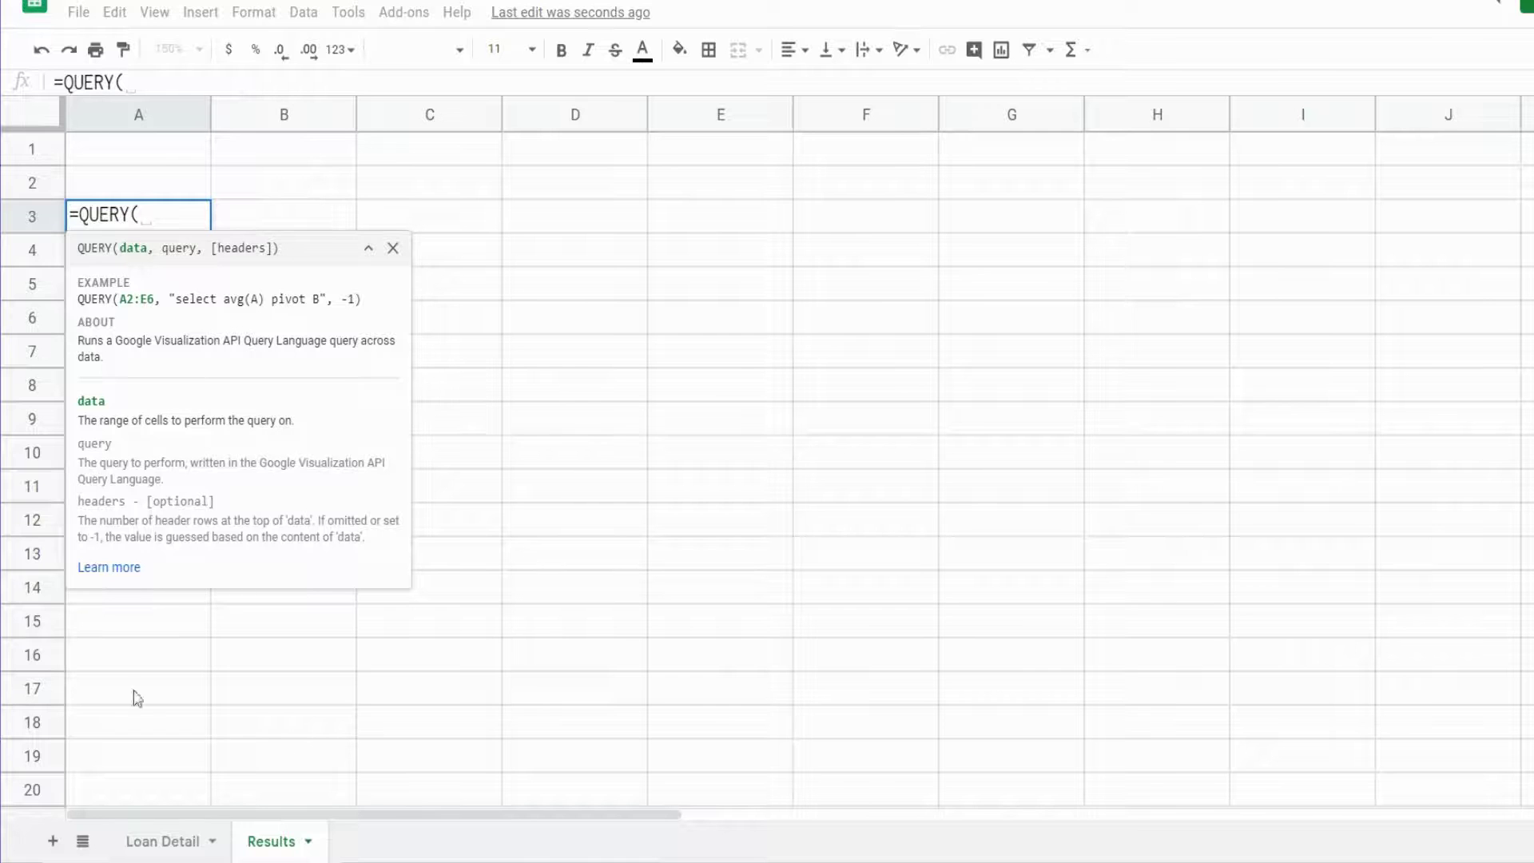
left_click(164, 843)
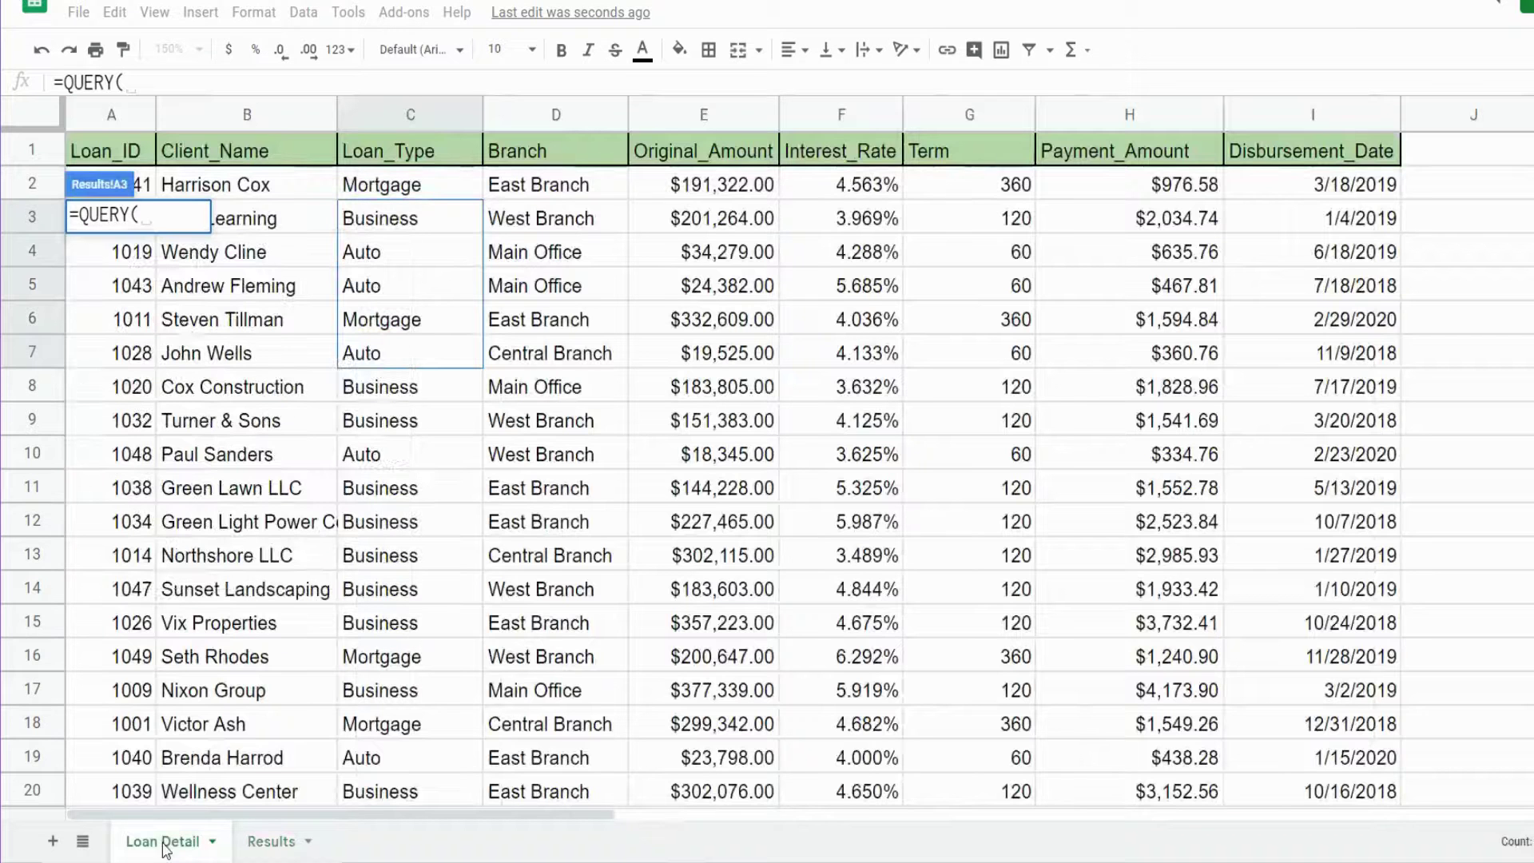
left_click(88, 145)
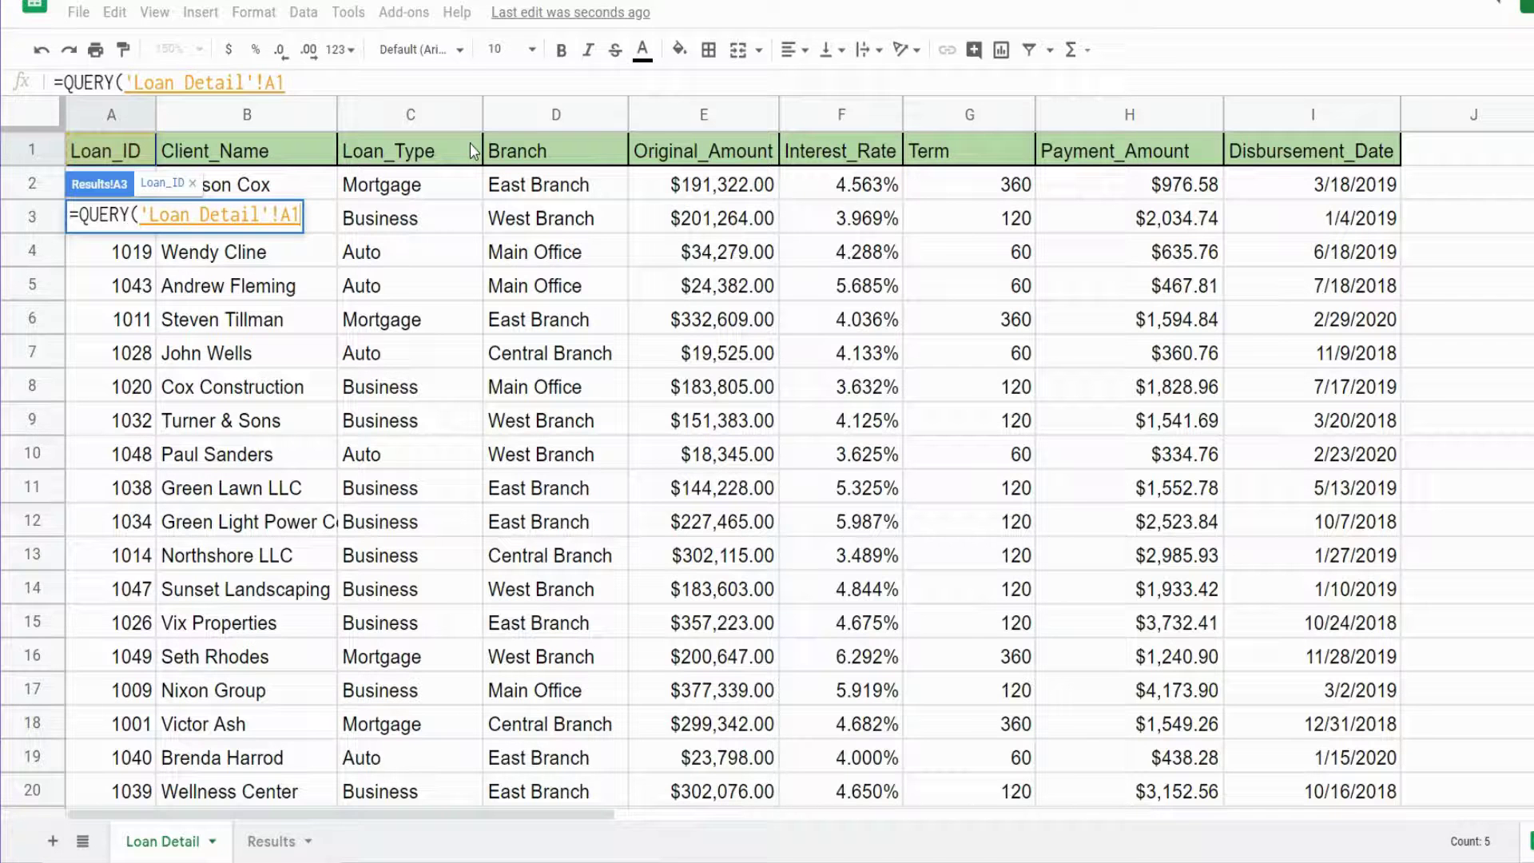
key("ctrl+shift+Right")
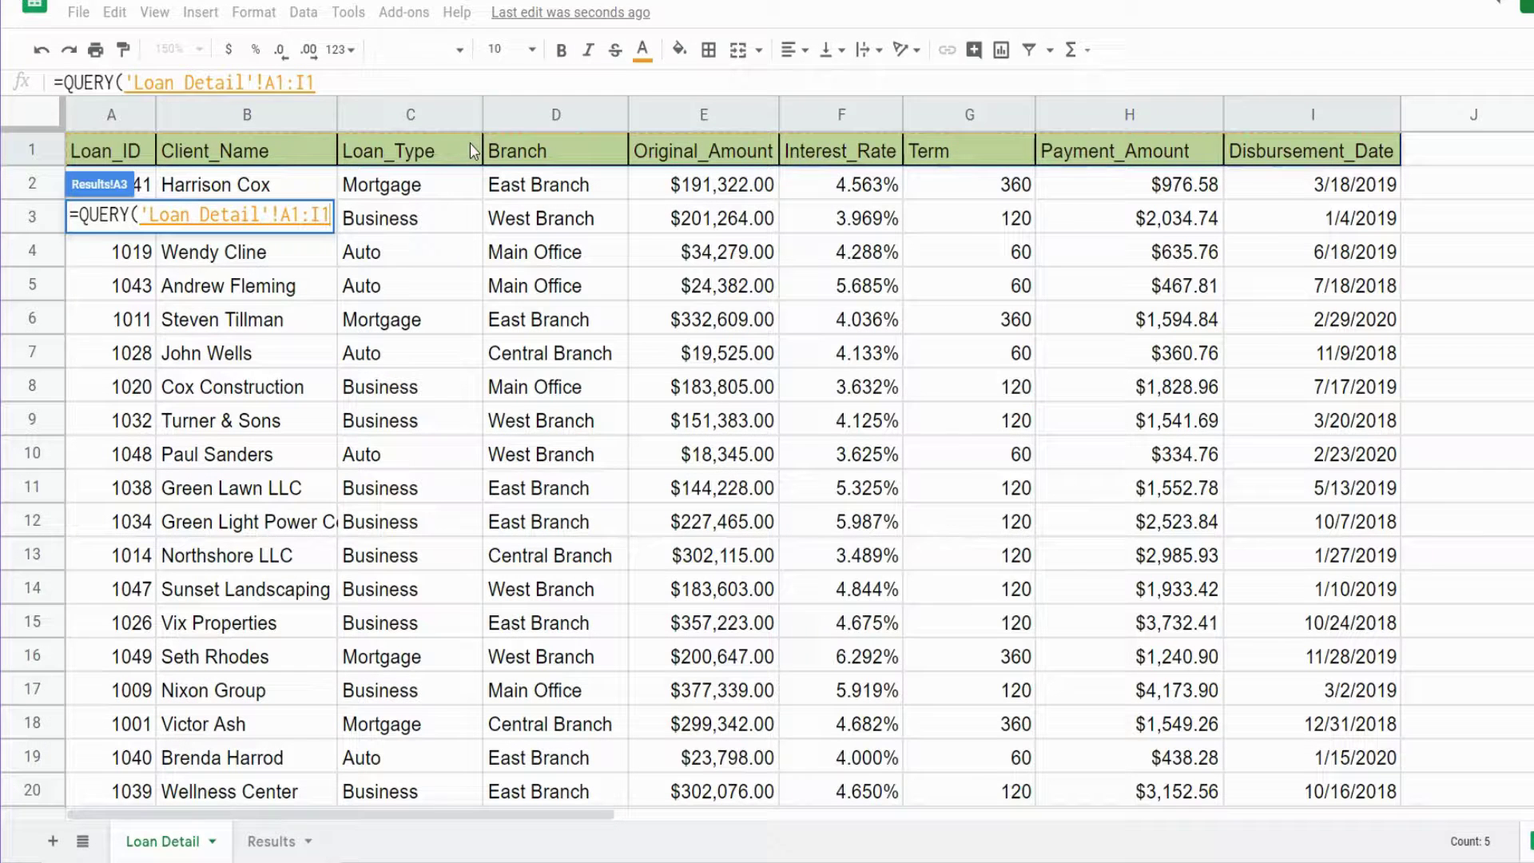
key("ctrl+shift+Down")
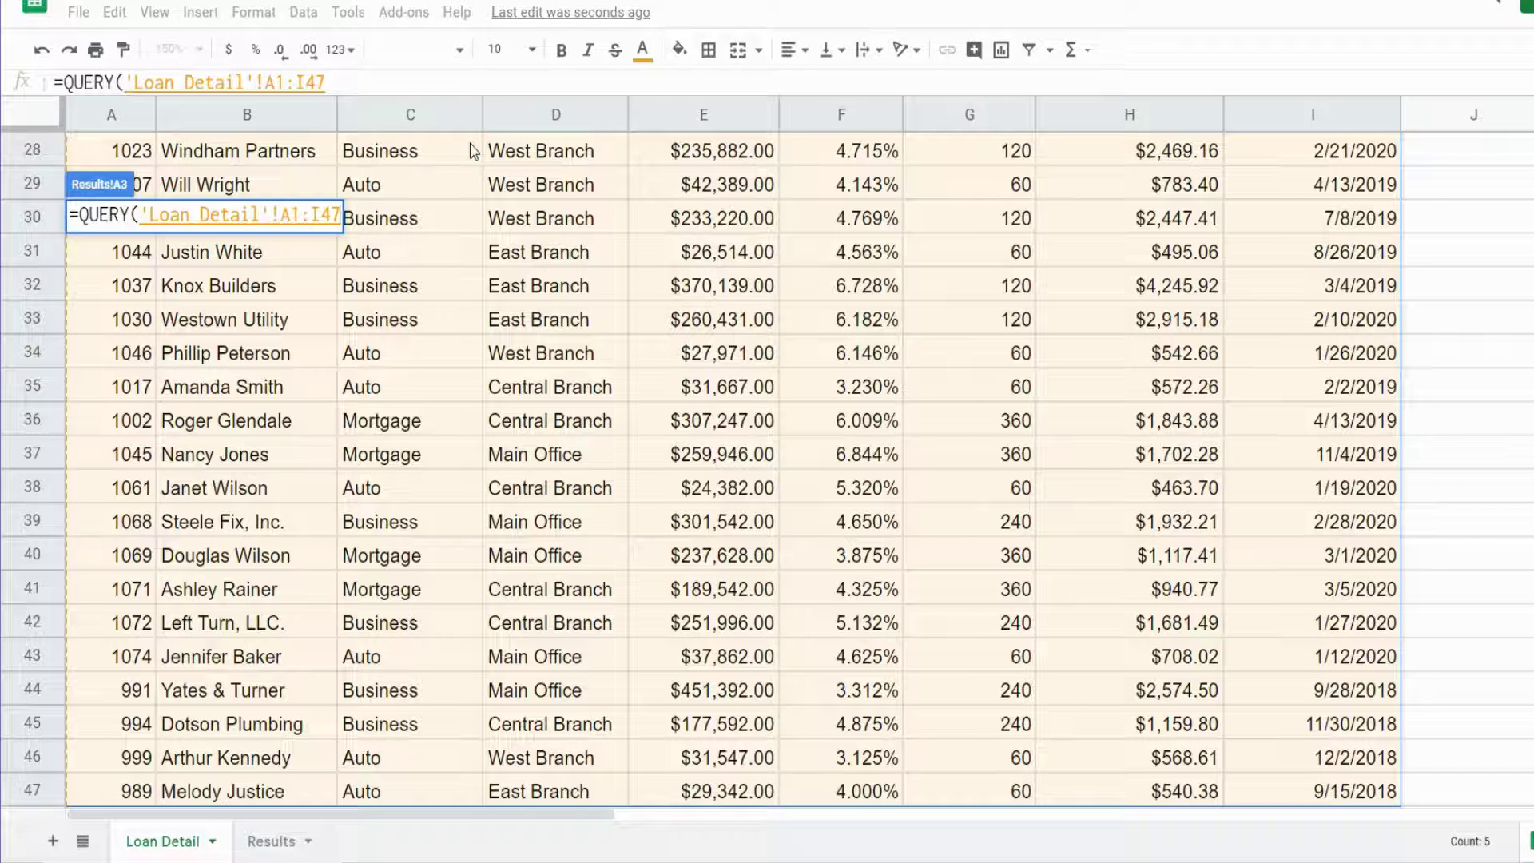
key("F4")
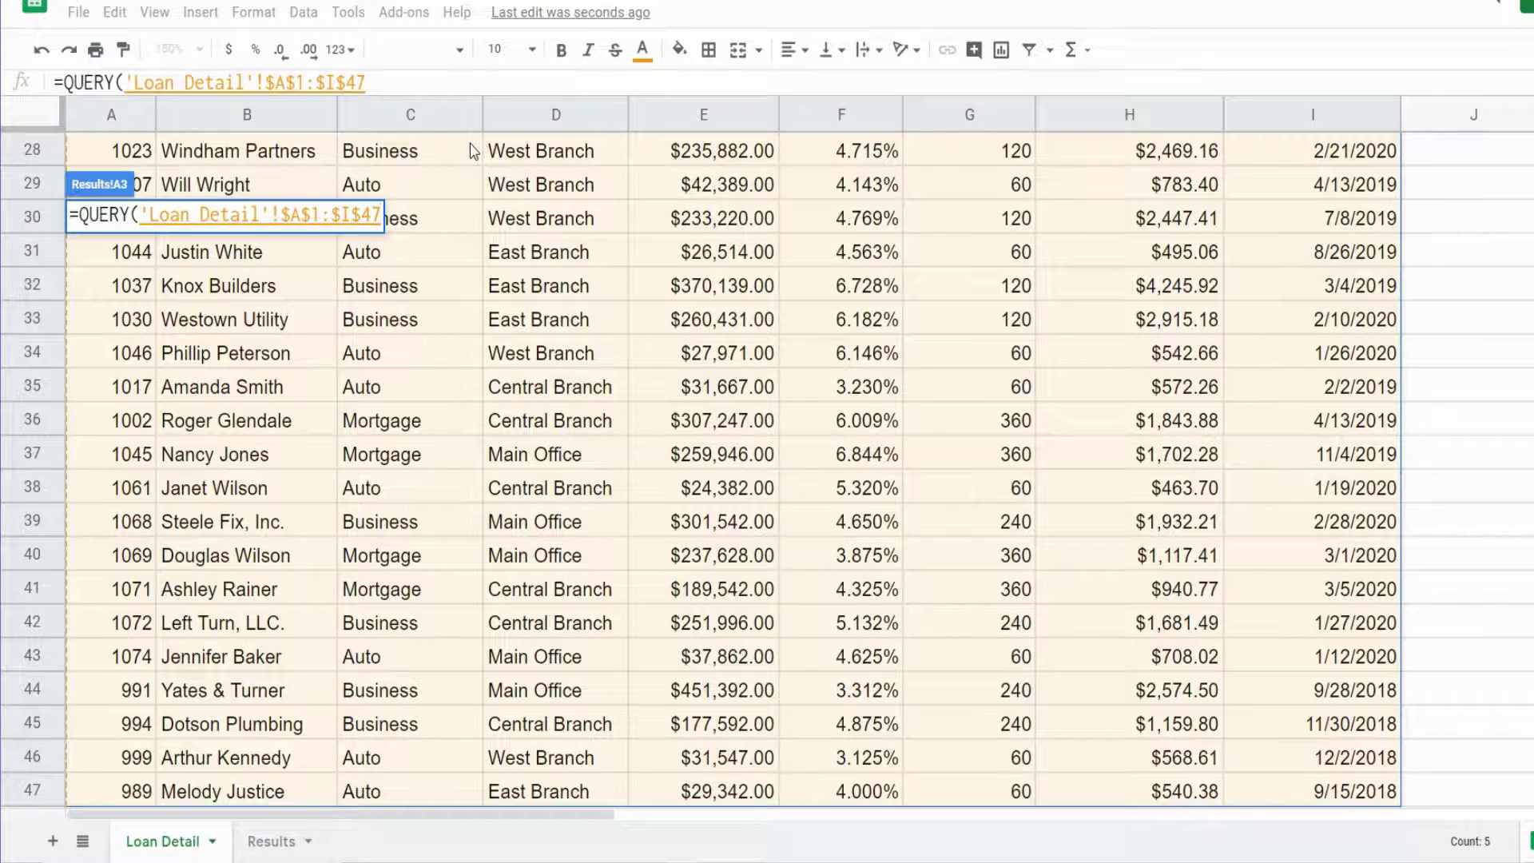
type(",")
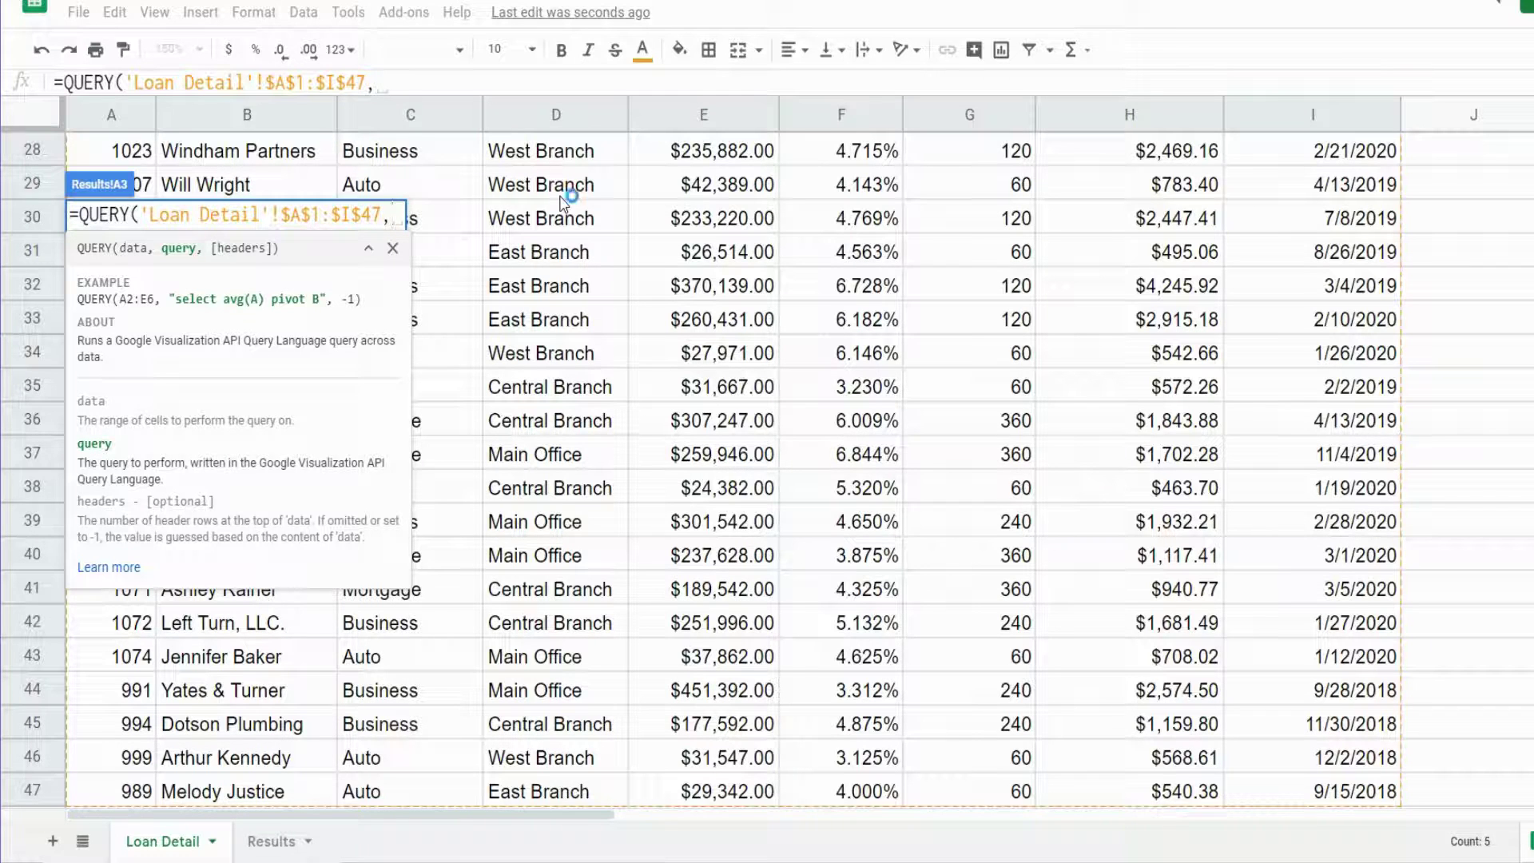
- Complete the formula as =QUERY('Loan Detail'!$A$1:$I$47," Select *",1)
type("\"")
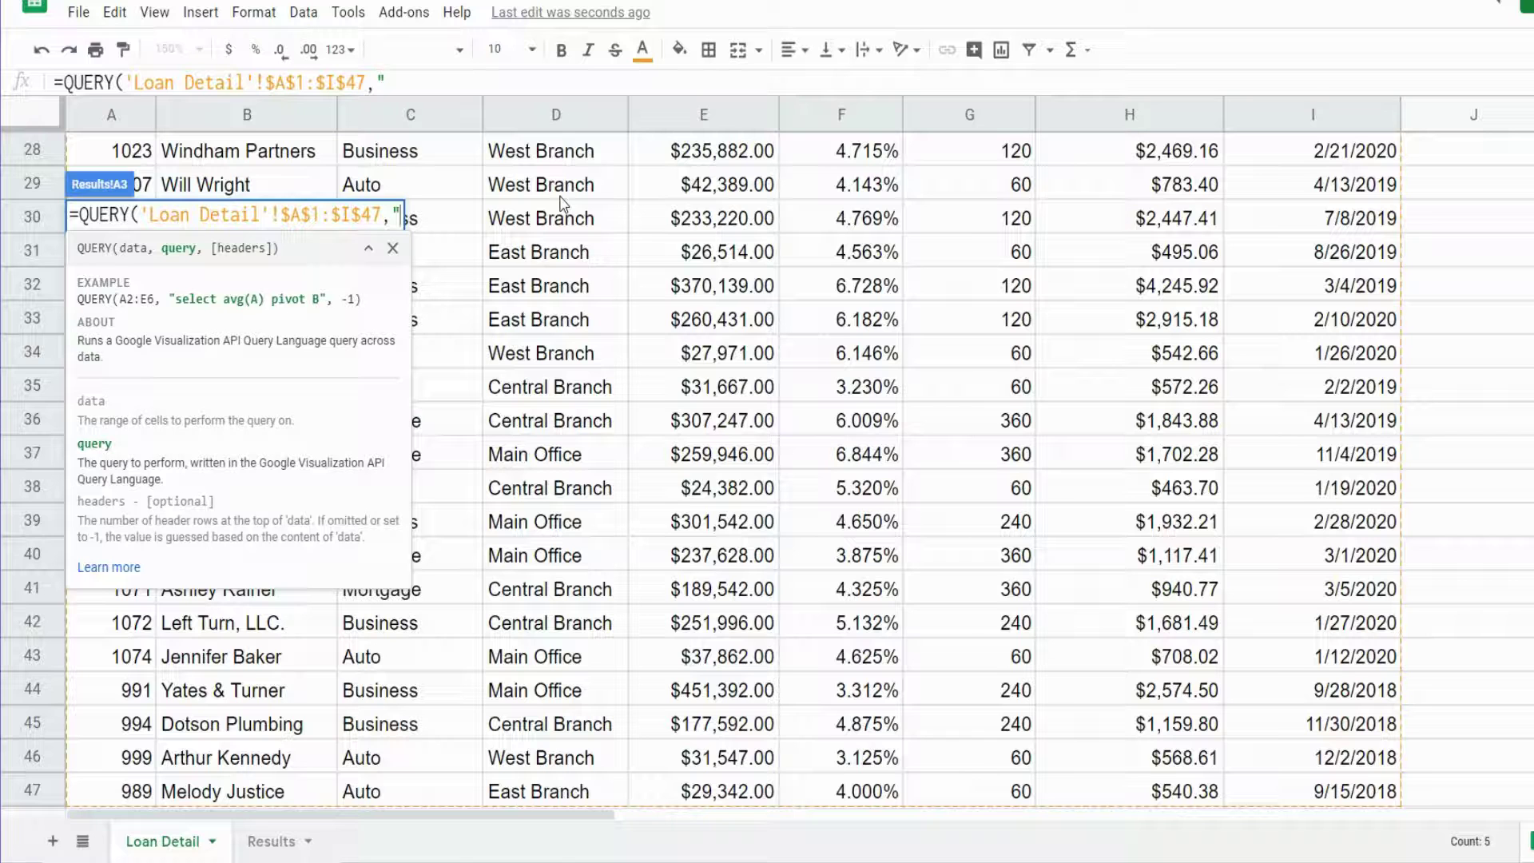
type(" SE")
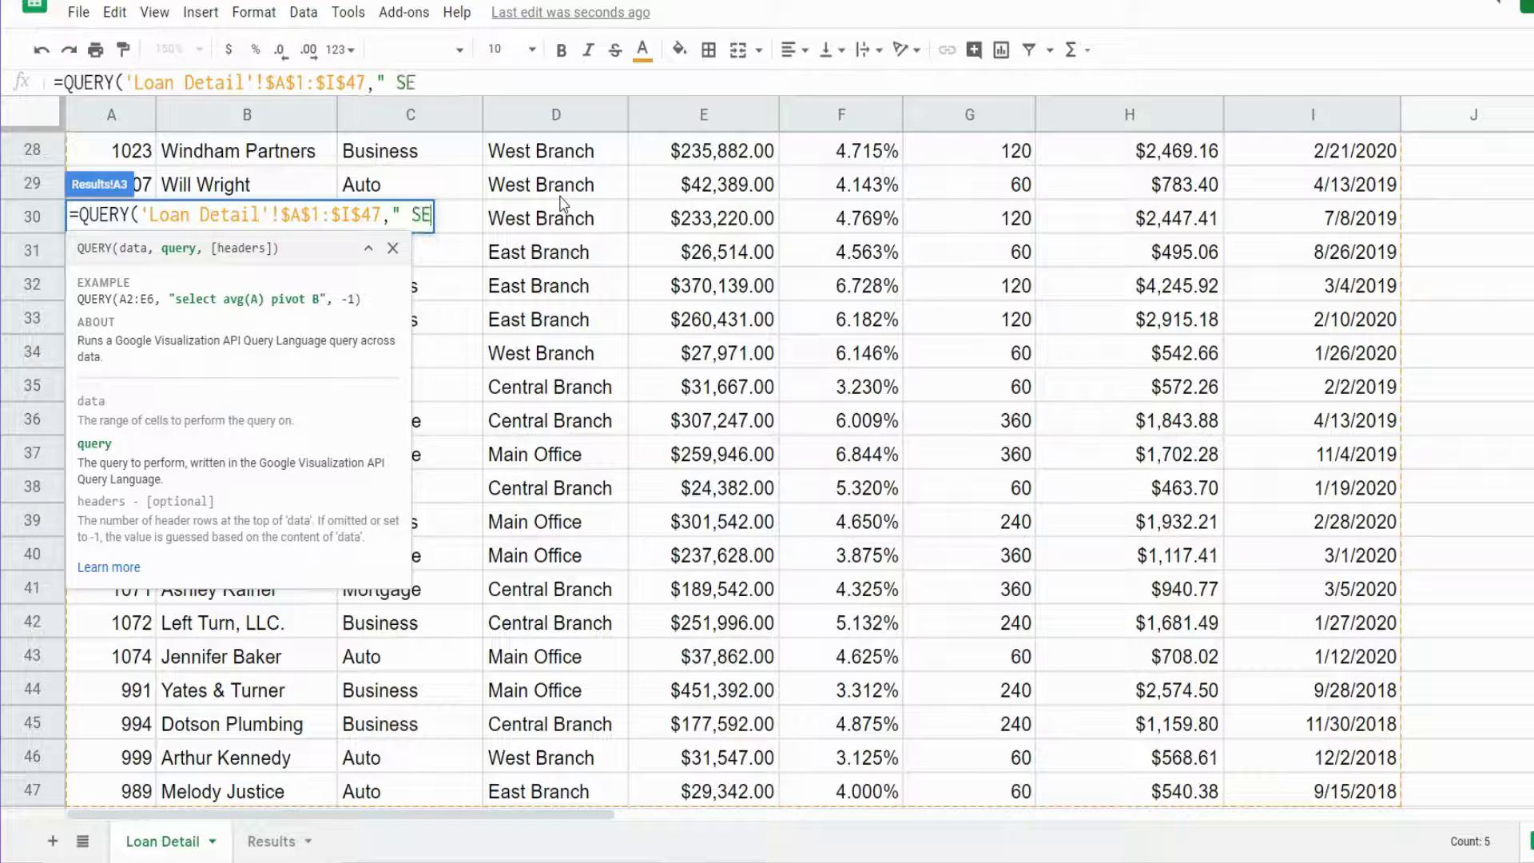
key("BackSpace")
type("elect")
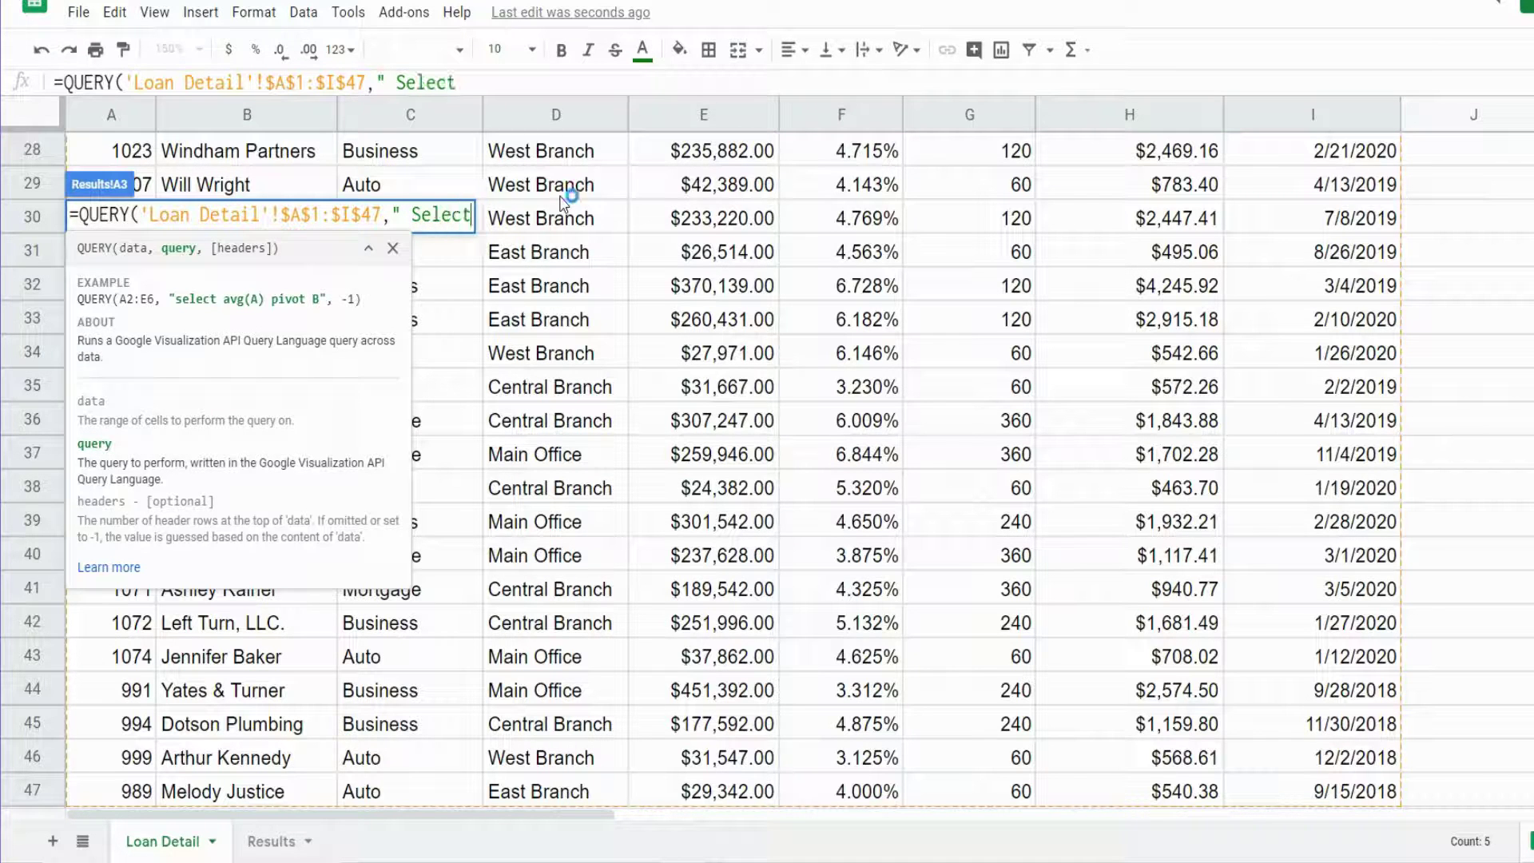
type(" *\"")
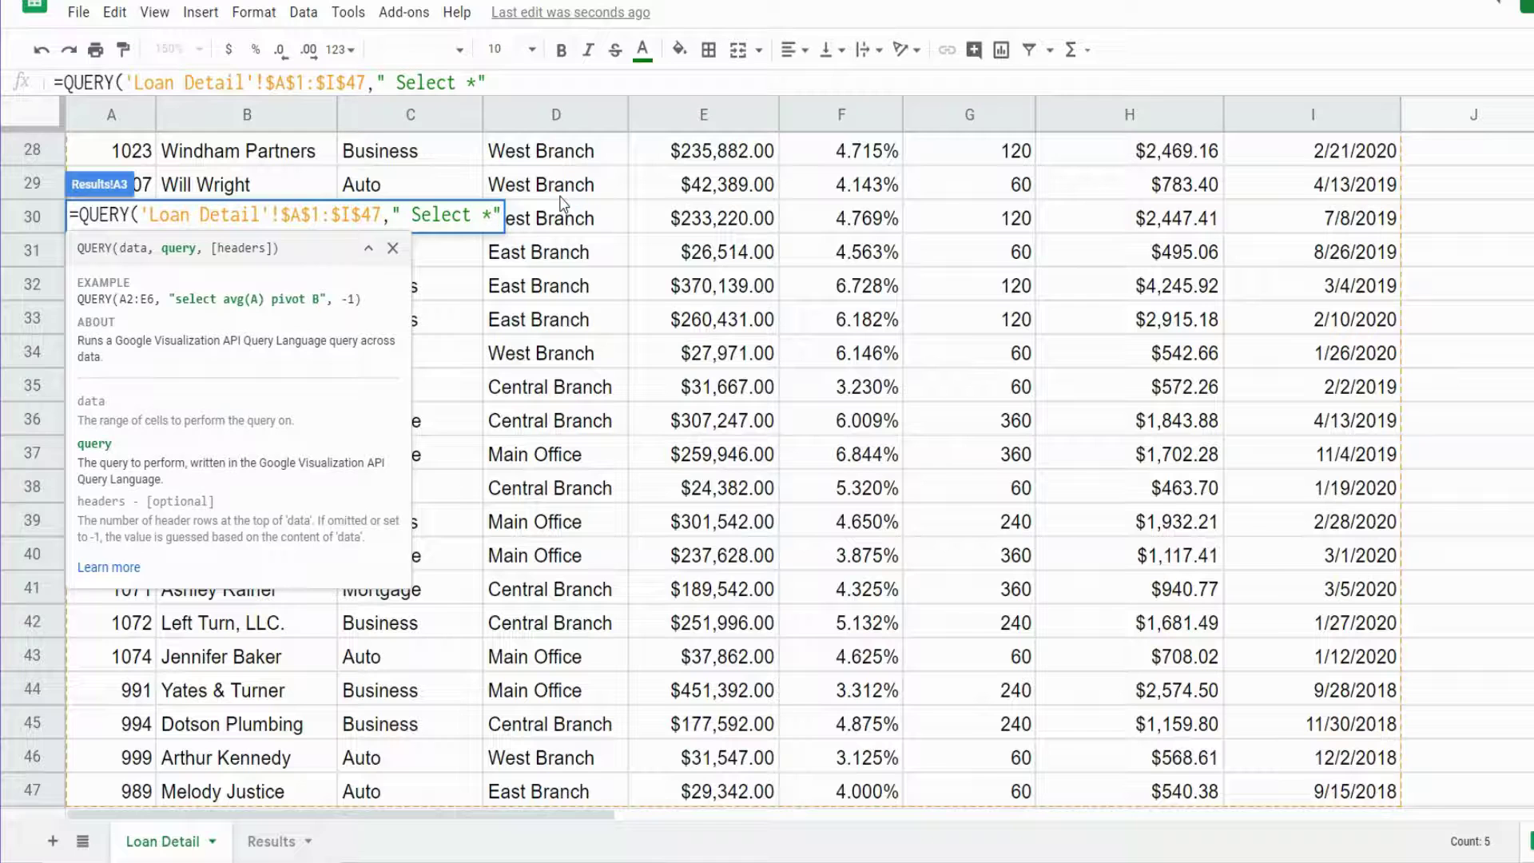
type(",")
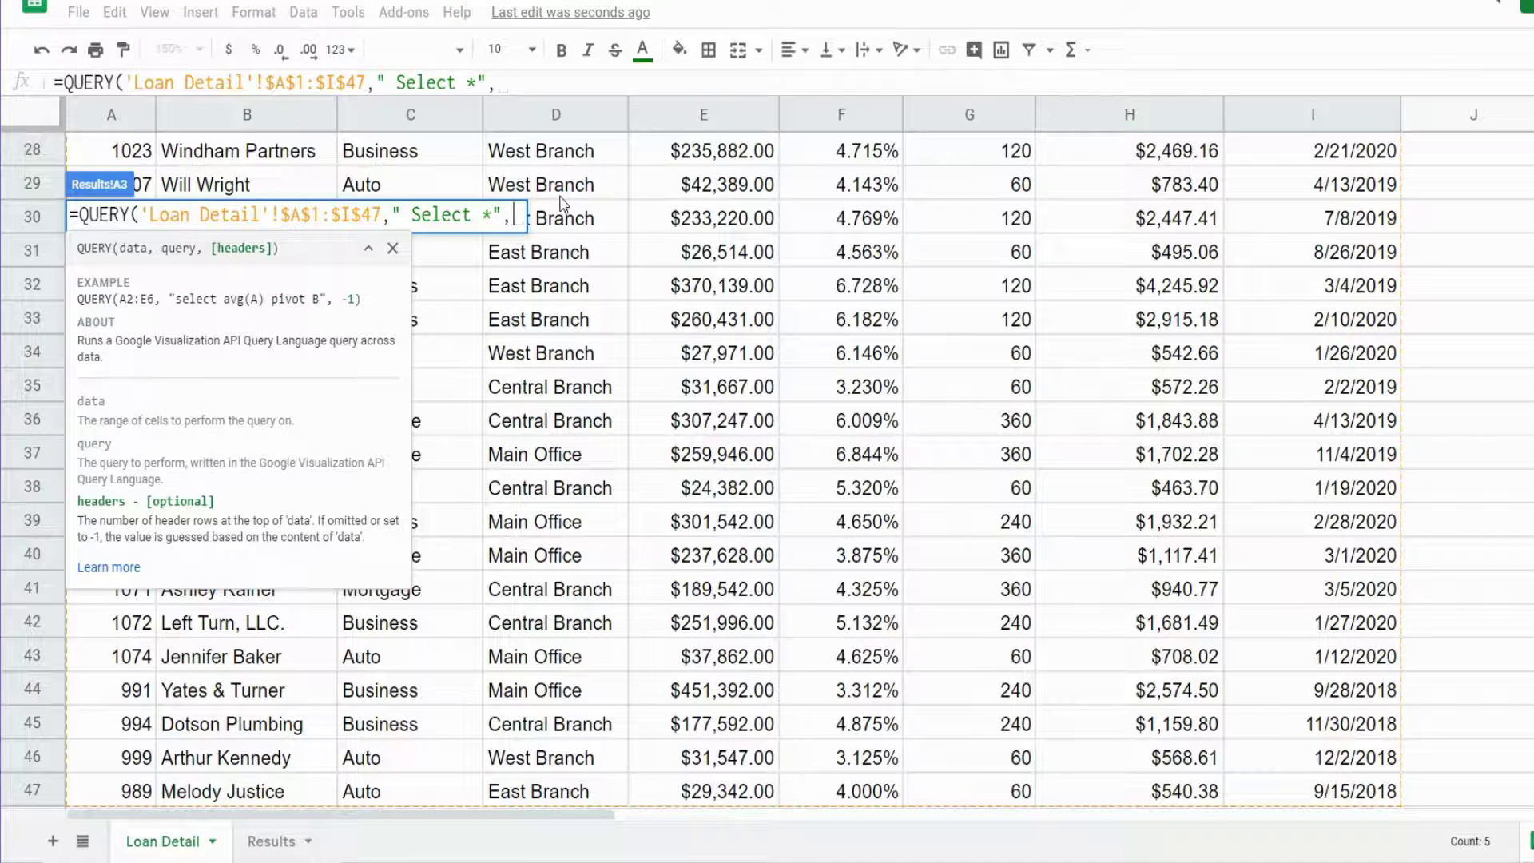
scroll(763, 212, "up", 10)
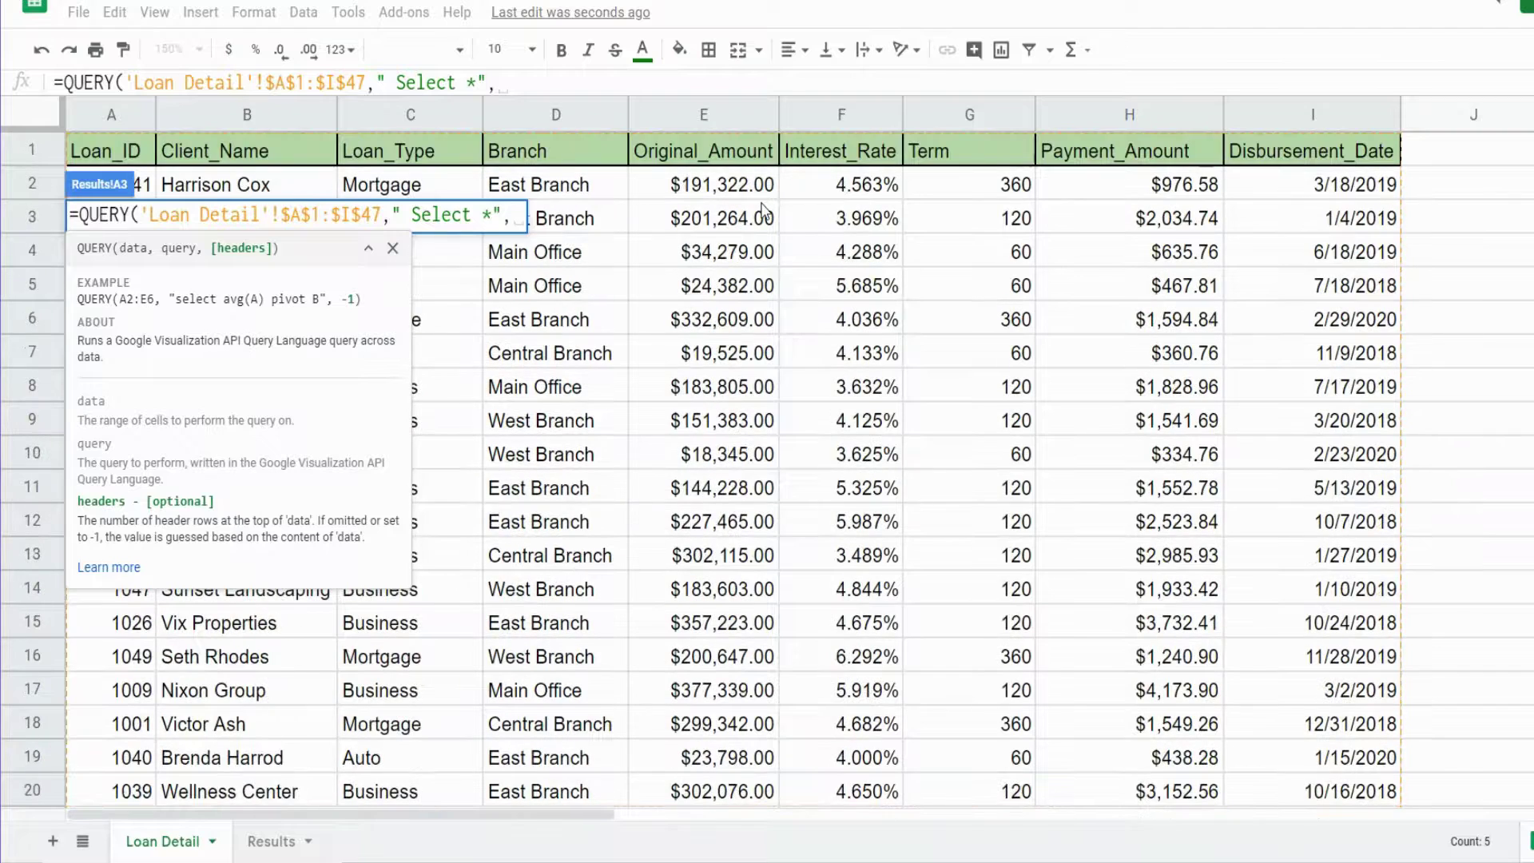
type("1)")
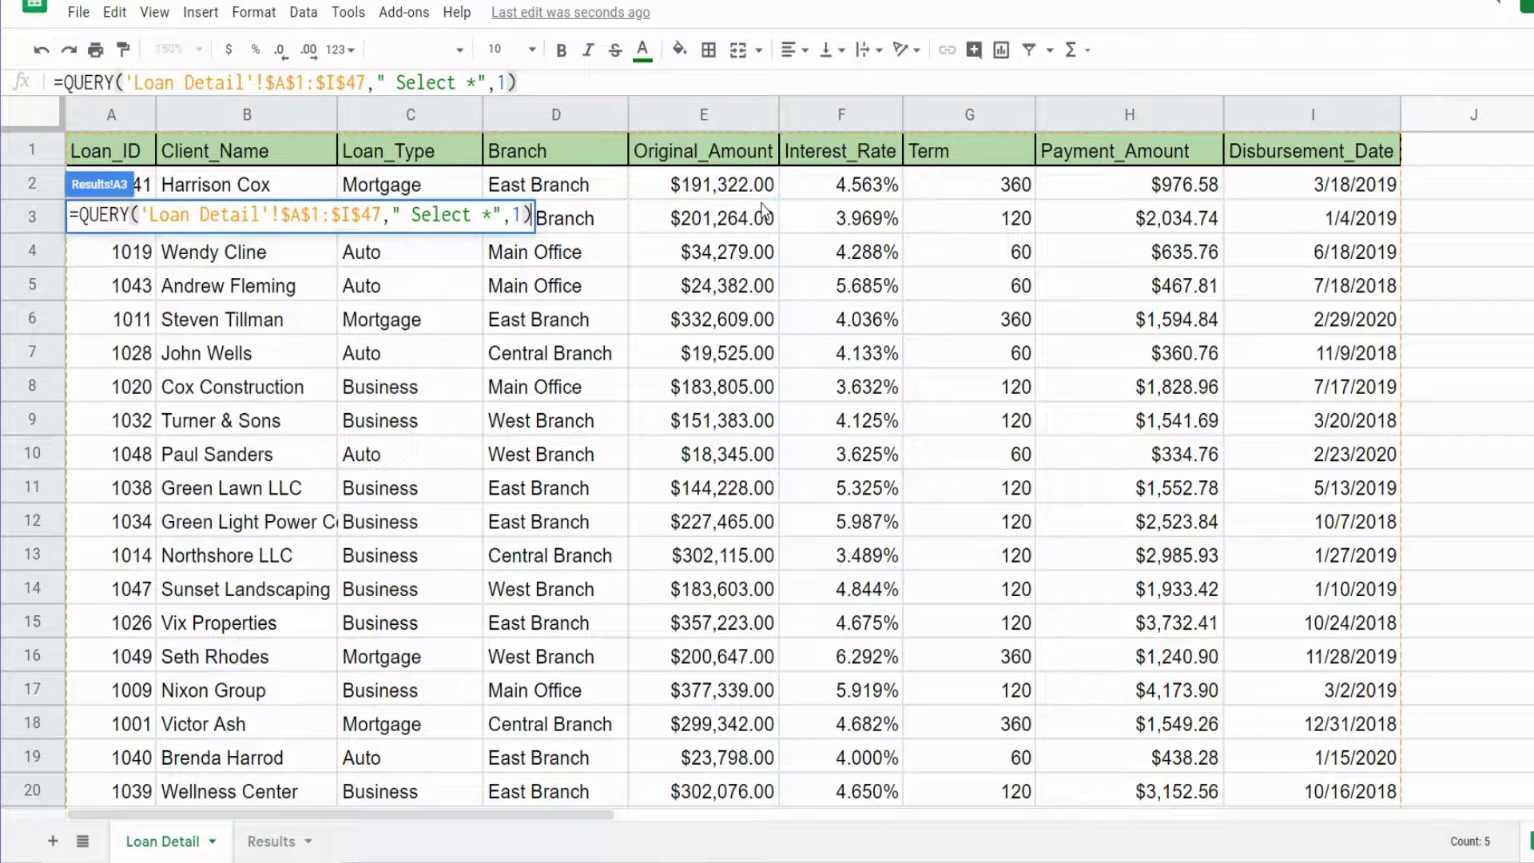
key("Return")
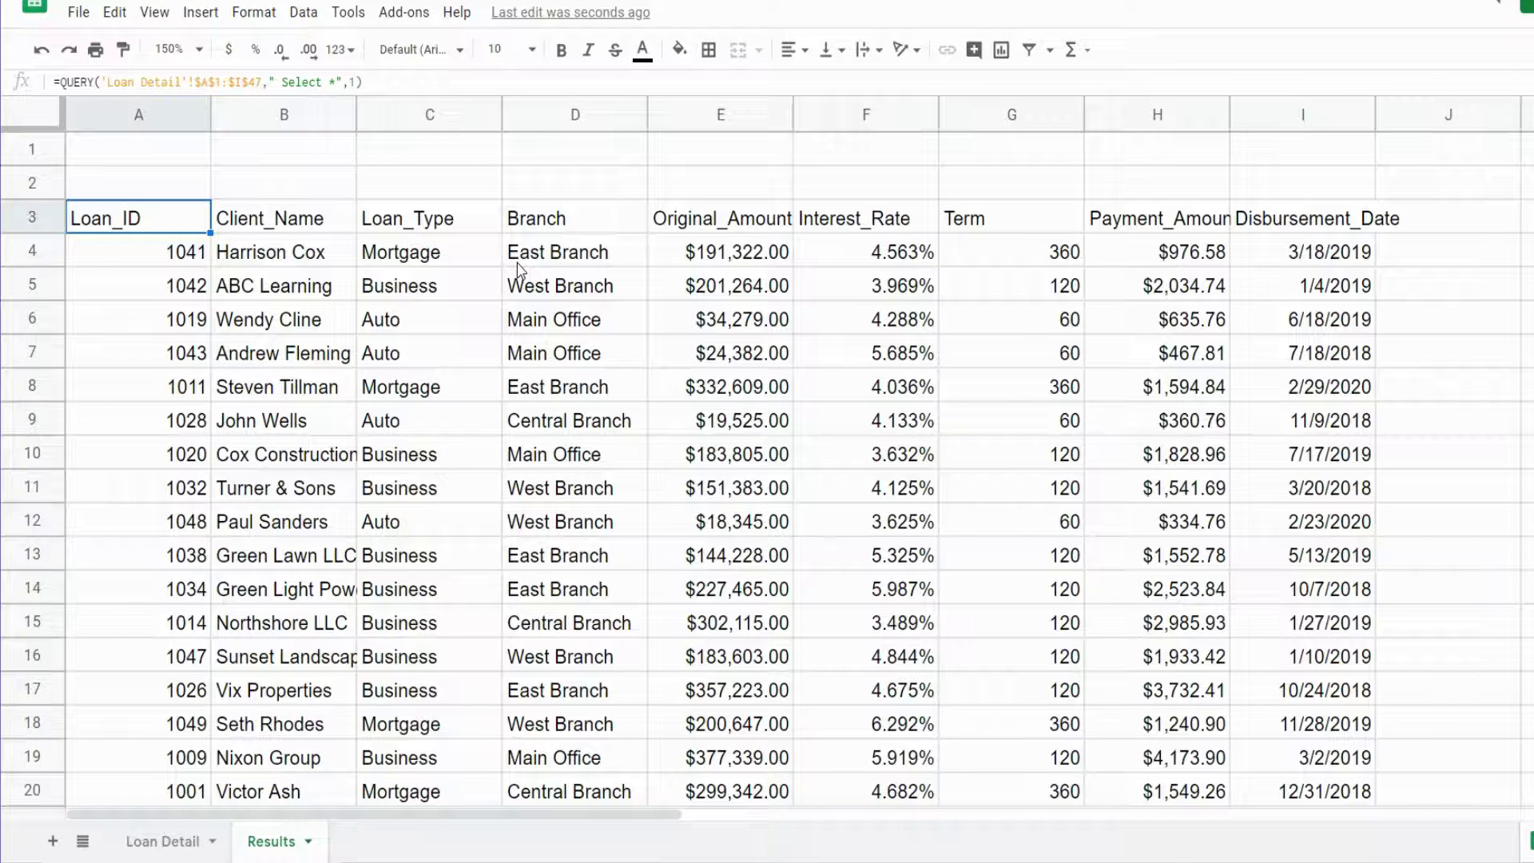
- Copy the Select * text from the A3 formula into cell A1
key("Return")
left_click(489, 214)
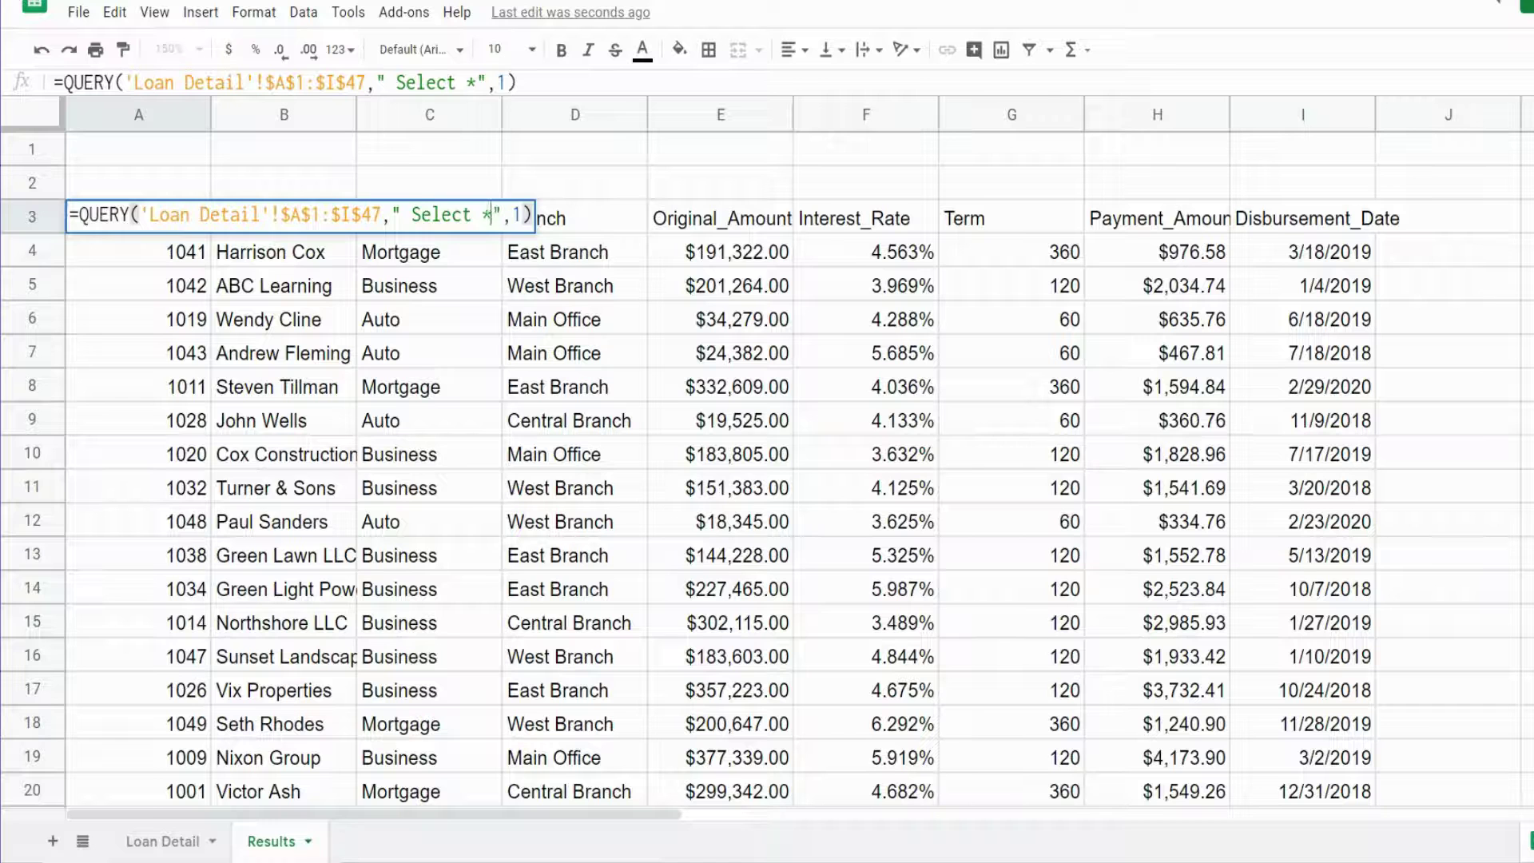
left_click_drag(489, 214, 412, 217)
right_click(421, 227)
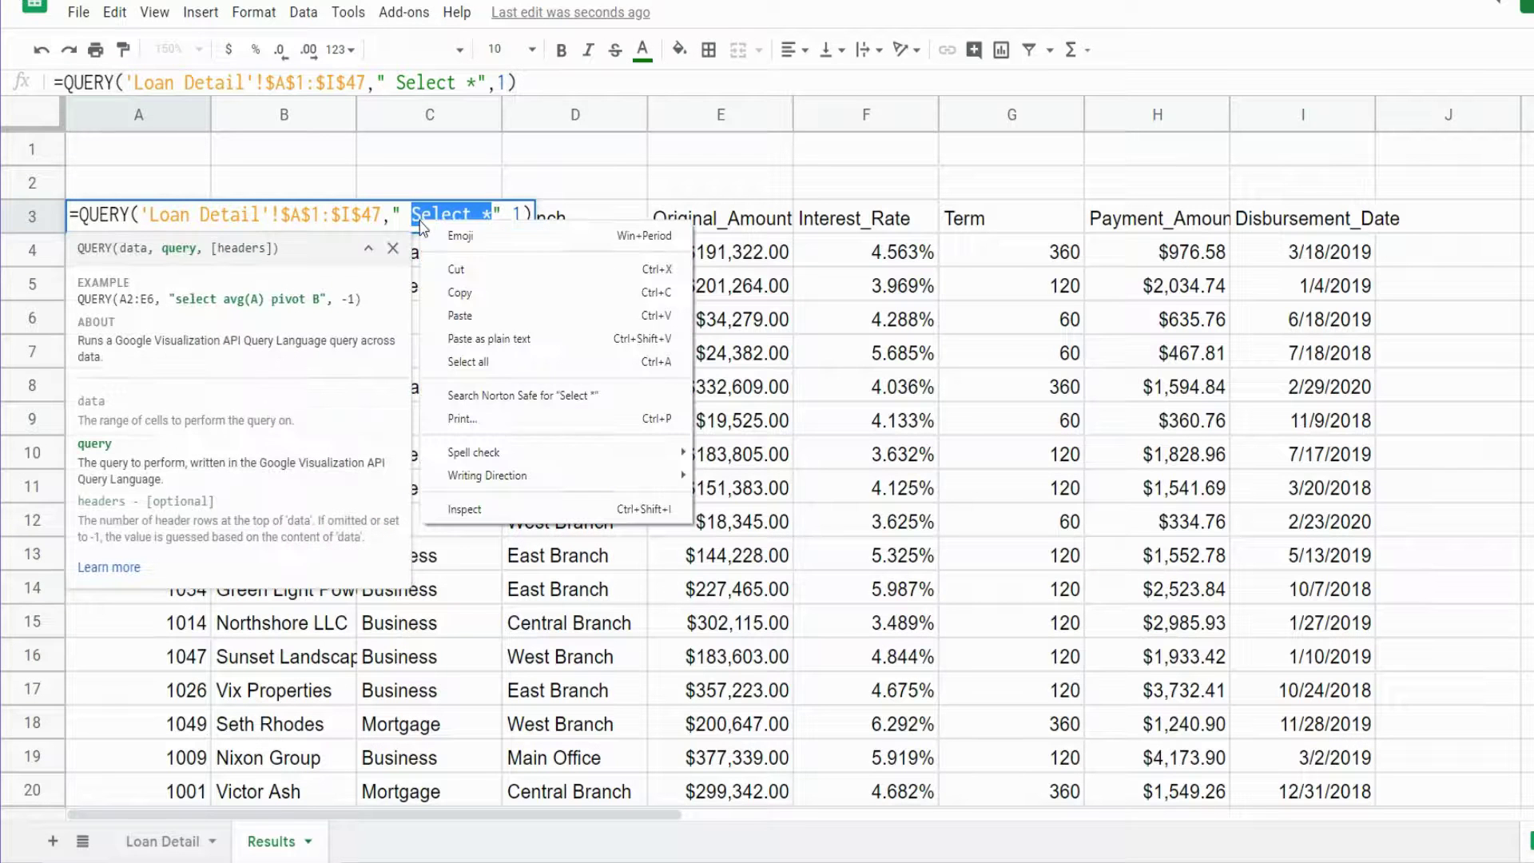
left_click(459, 292)
left_click(132, 159)
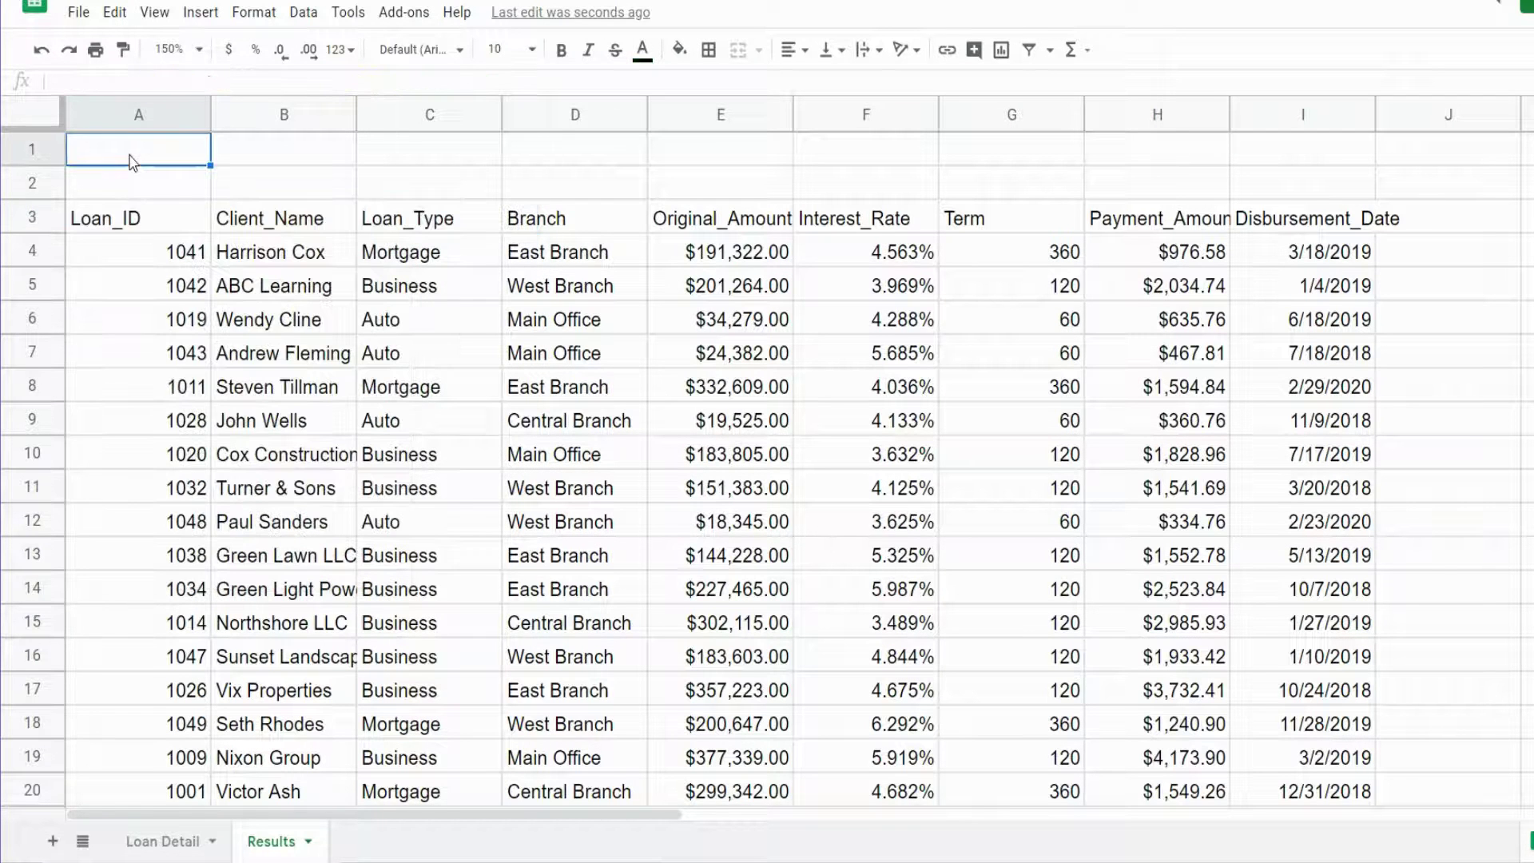
right_click(131, 161)
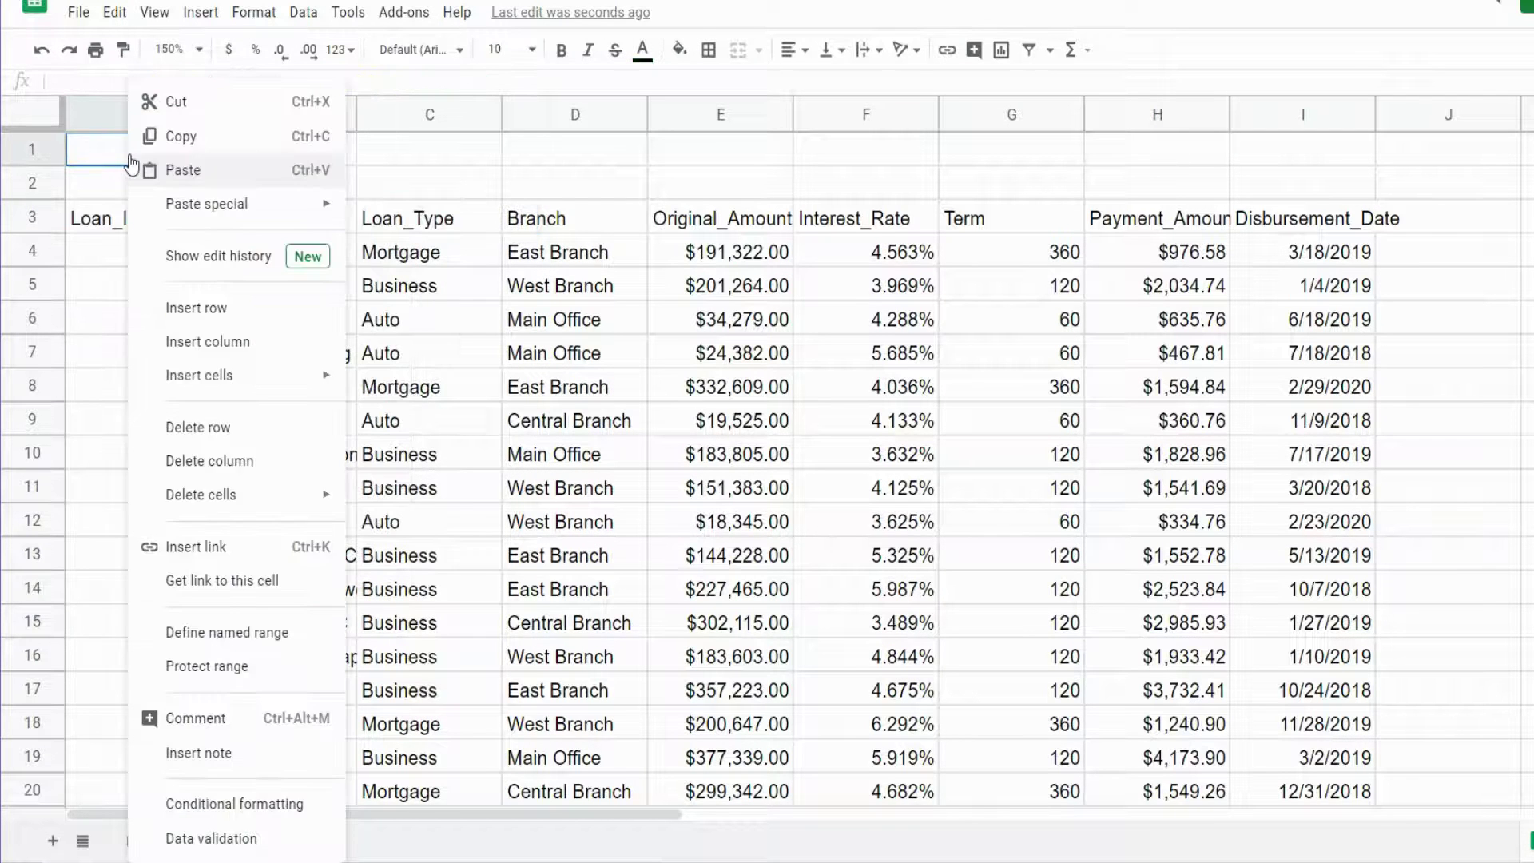
left_click(178, 173)
- Replace the quoted query string in the A3 formula with a reference to A1
left_click(165, 242)
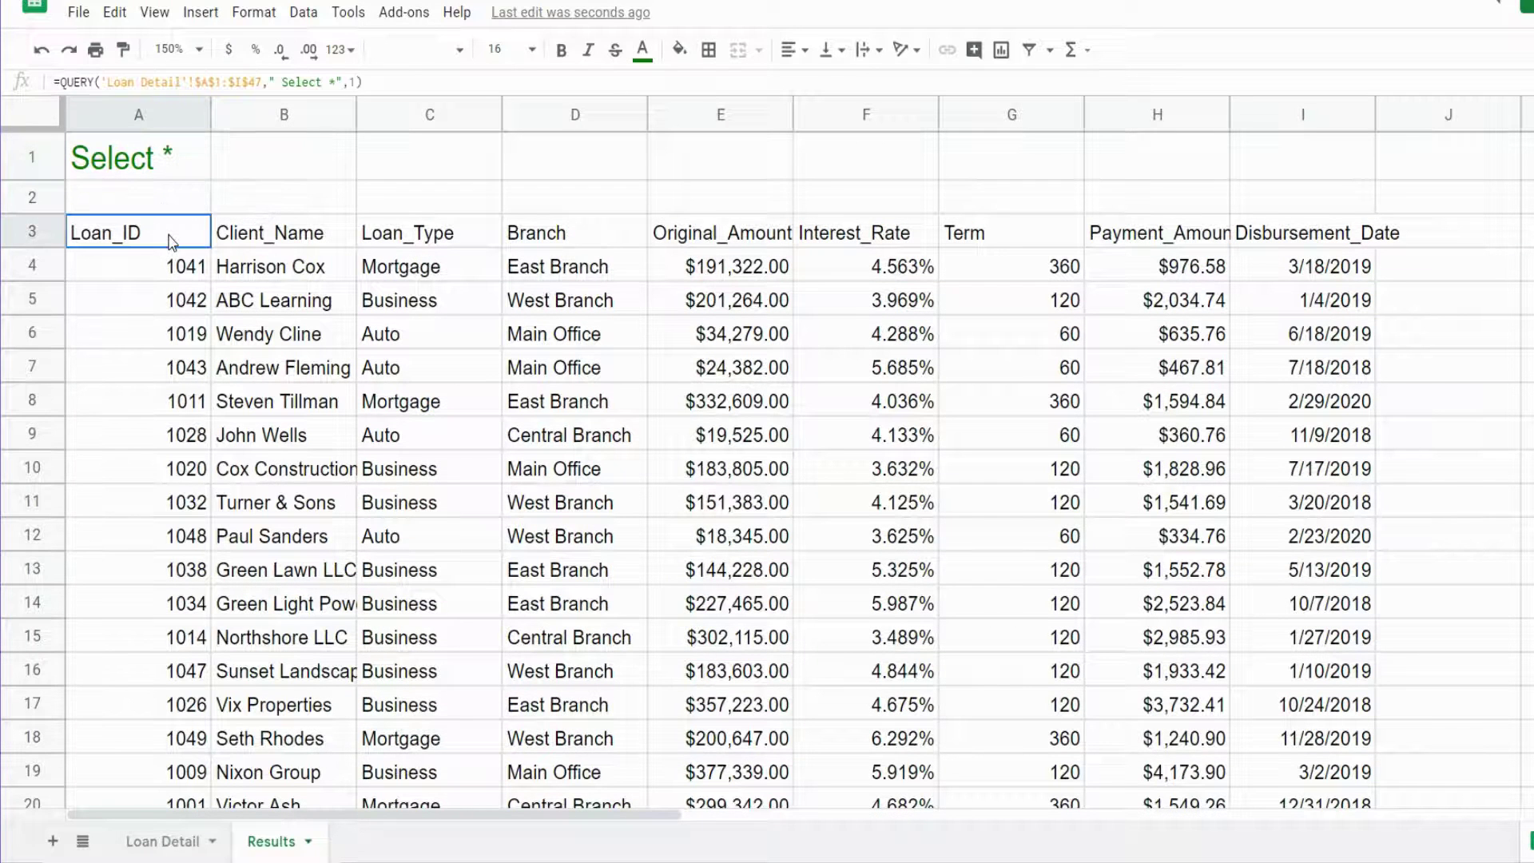
double_click(178, 242)
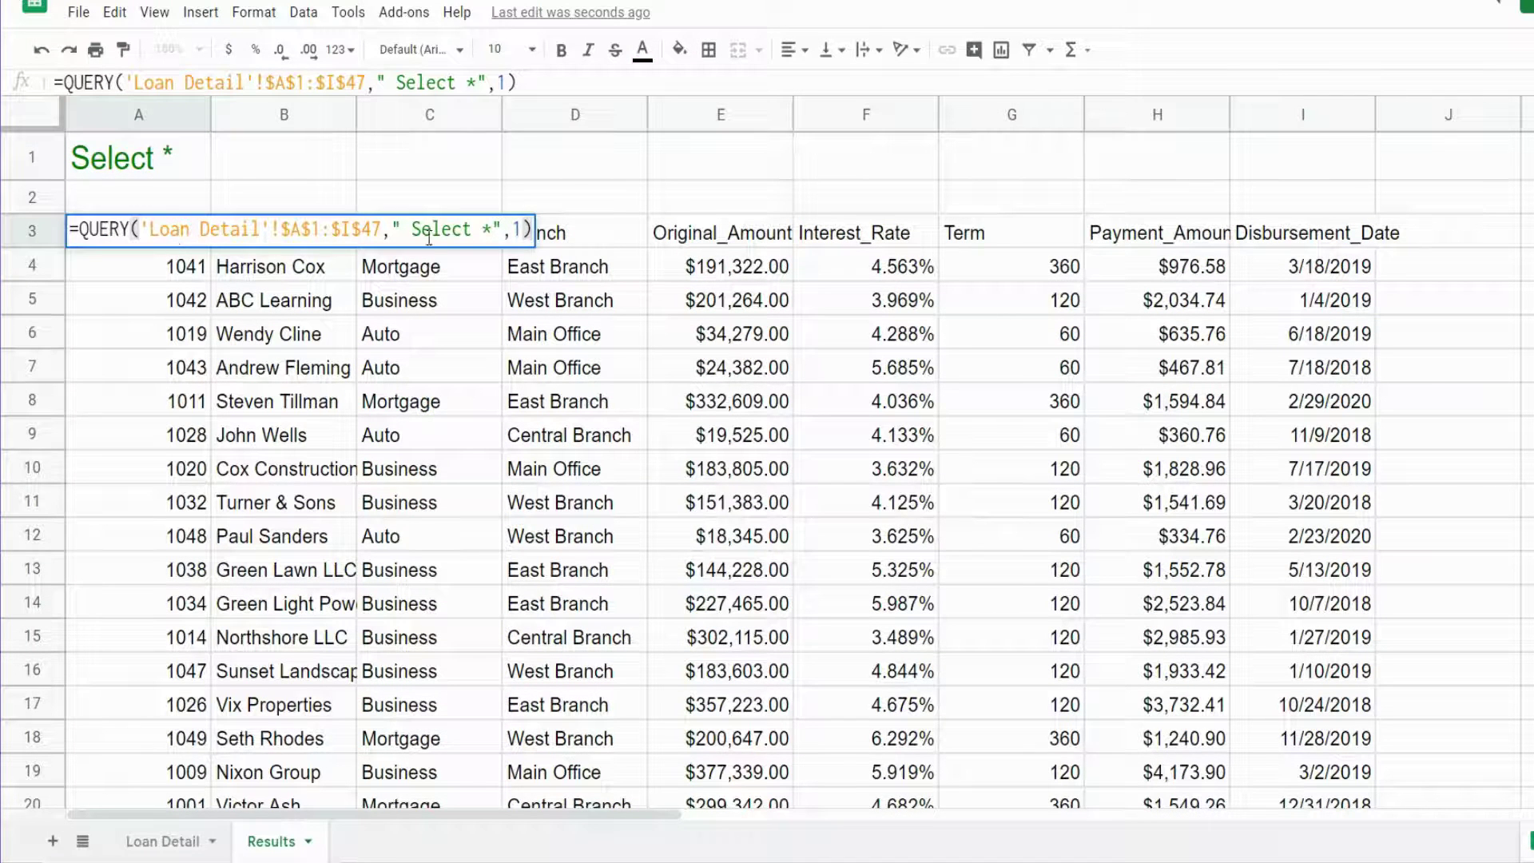
left_click_drag(503, 228, 394, 230)
type("a1")
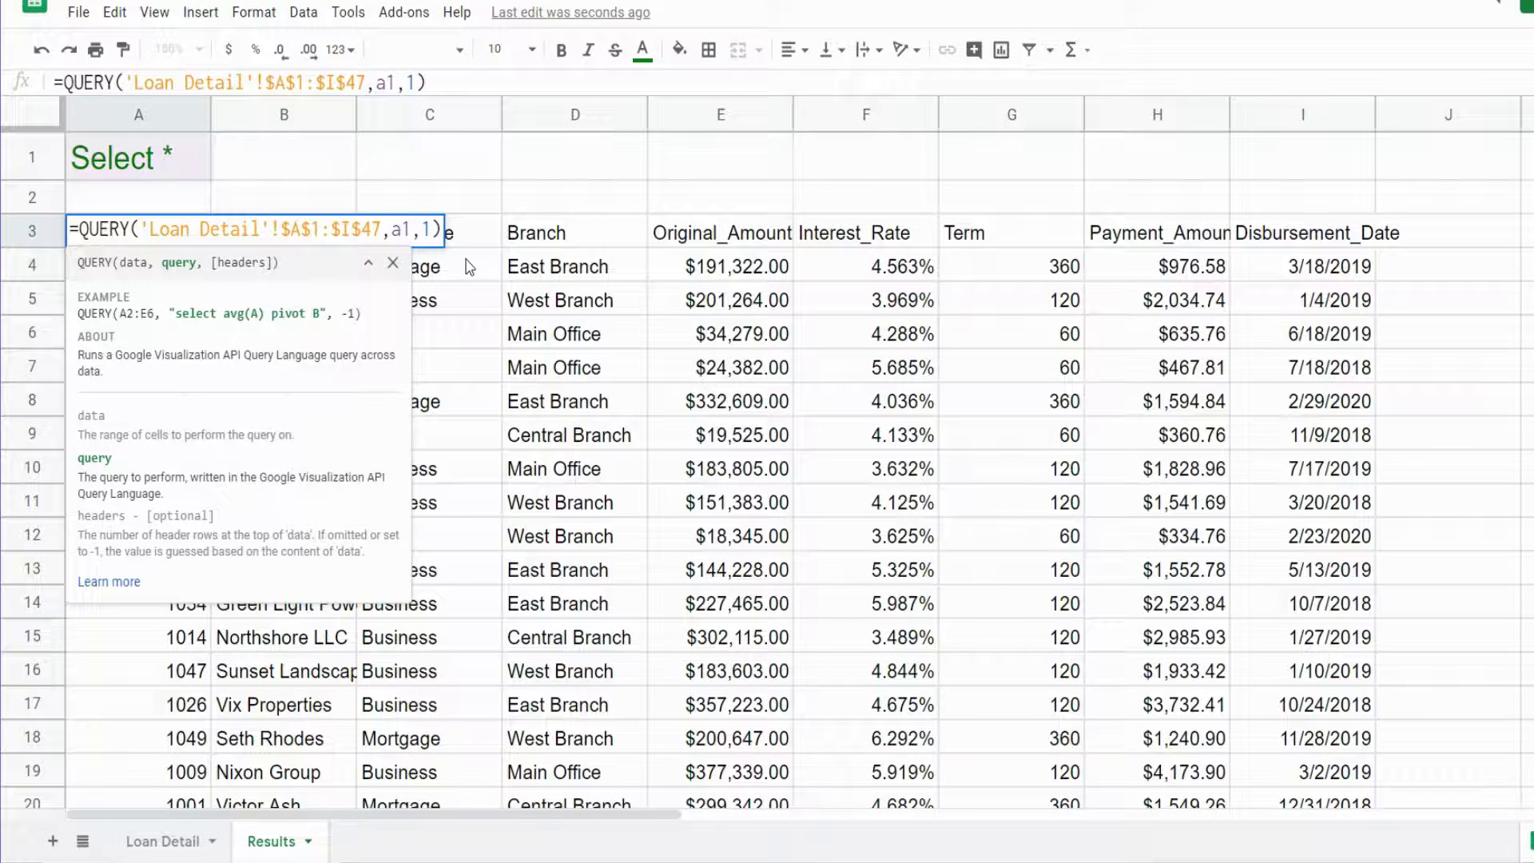
key("Return")
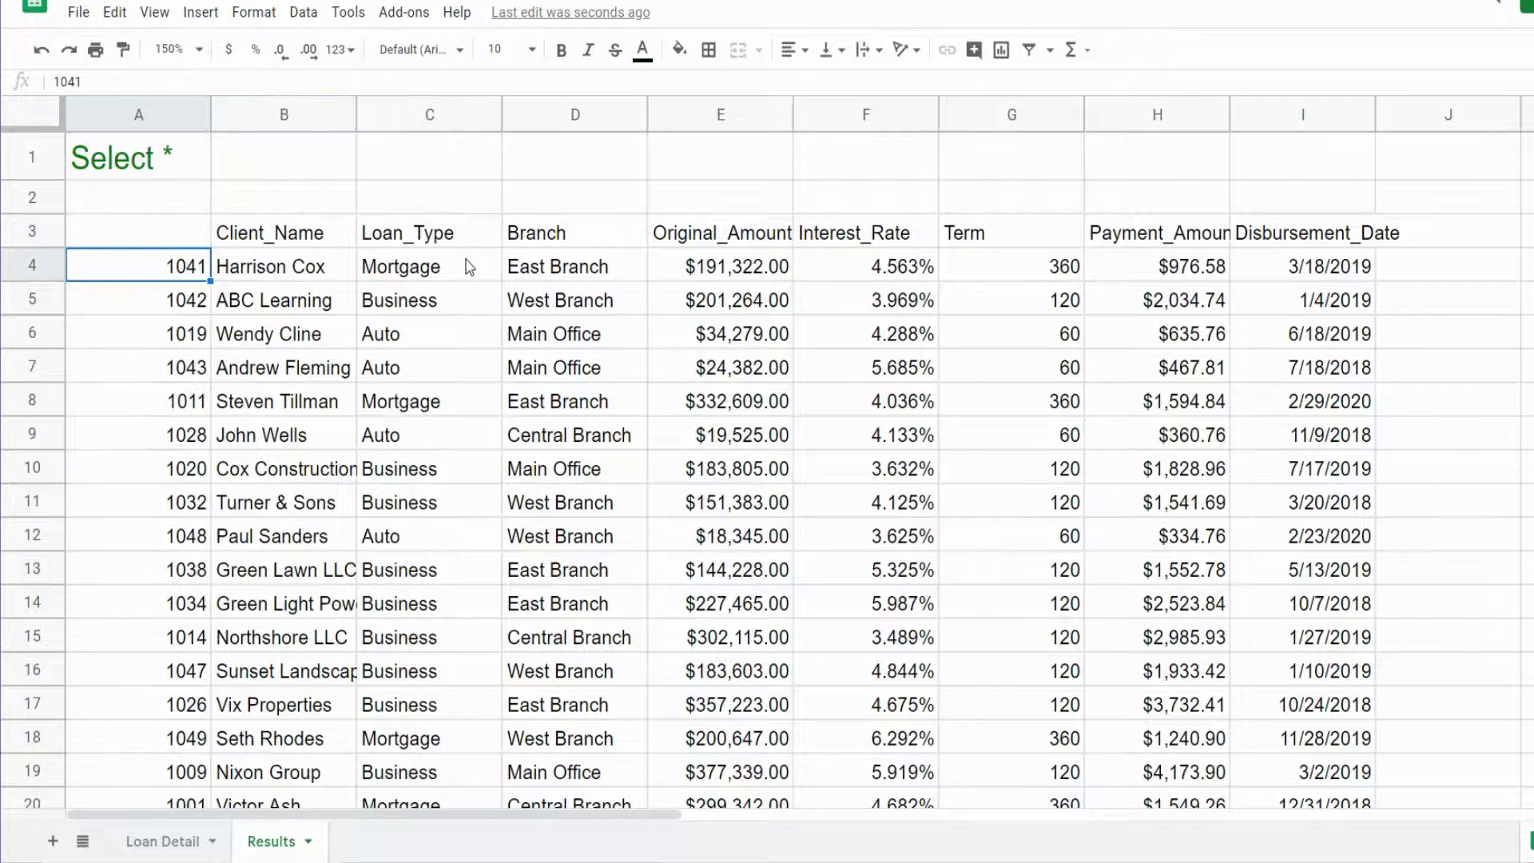
left_click(160, 157)
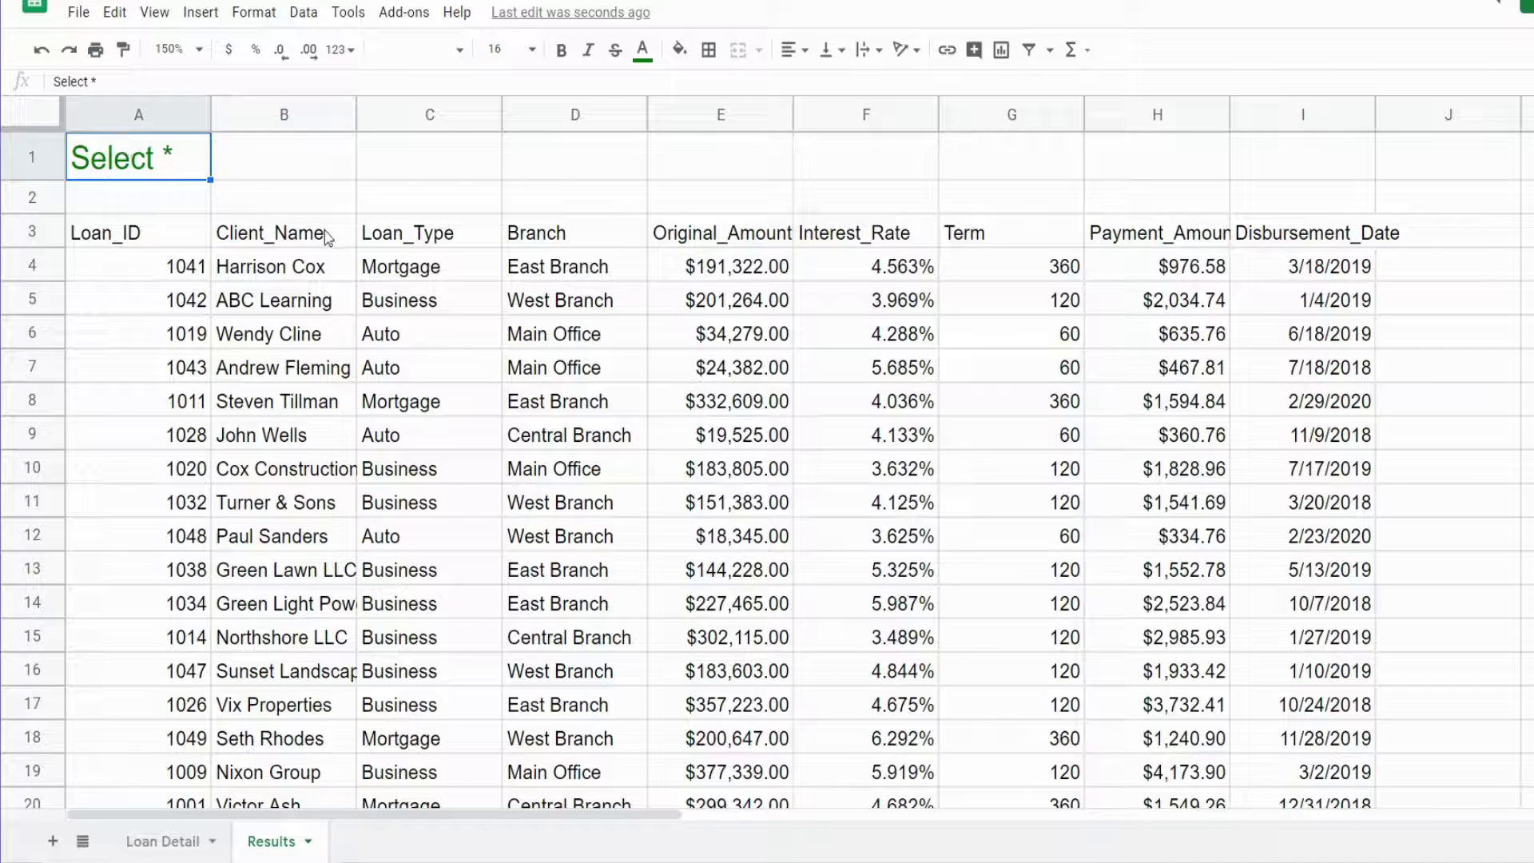
- Retype A1 to read 'Select D , Sum (E) Group by D Pivot C'
key("Return")
key("BackSpace")
key("BackSpace")
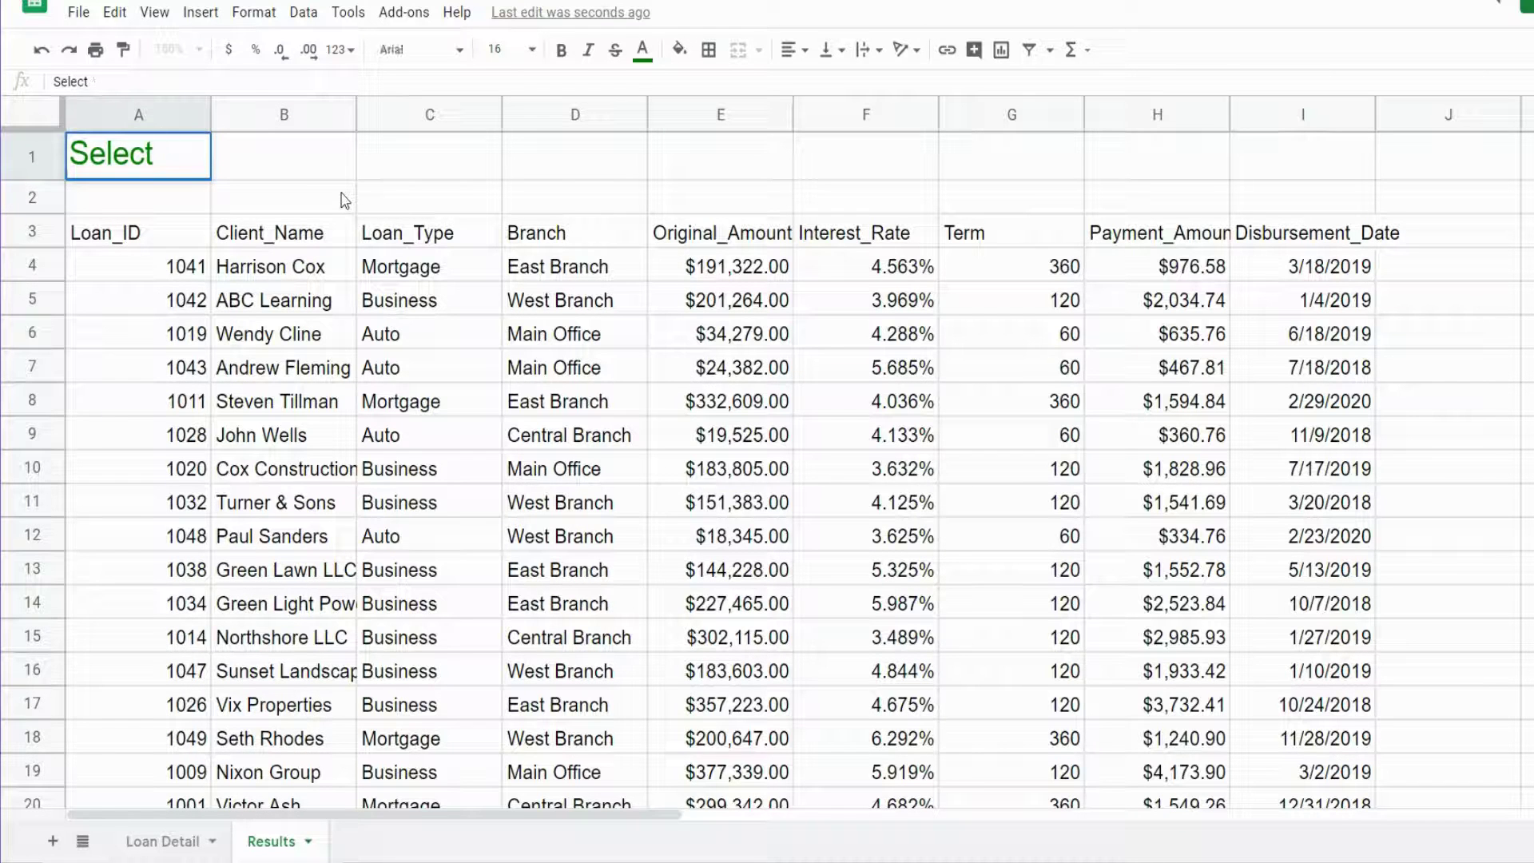
type("D , Sum")
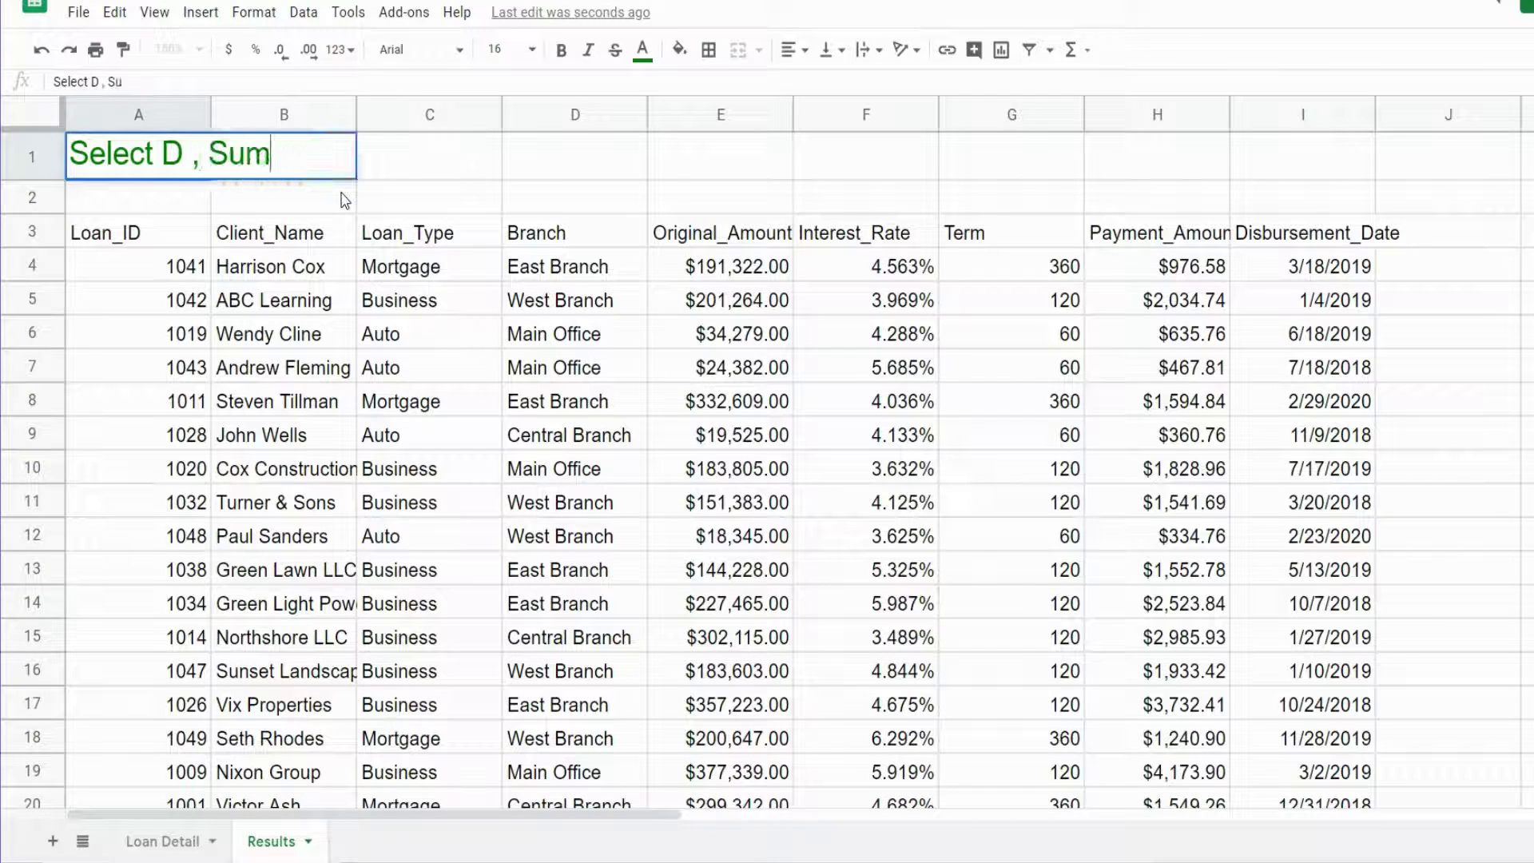
type(" (E)")
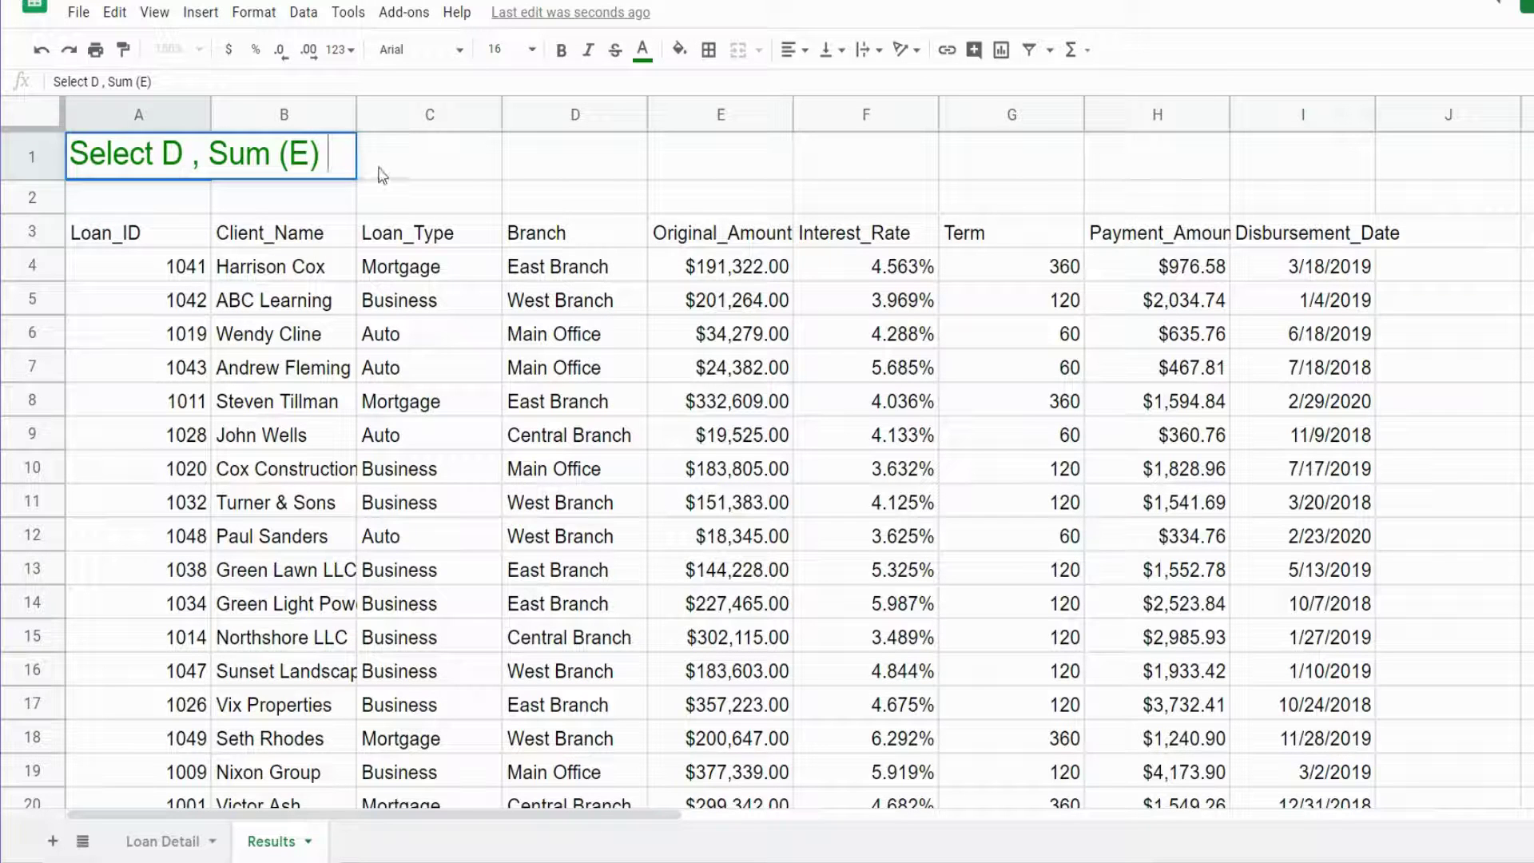
type("Group ")
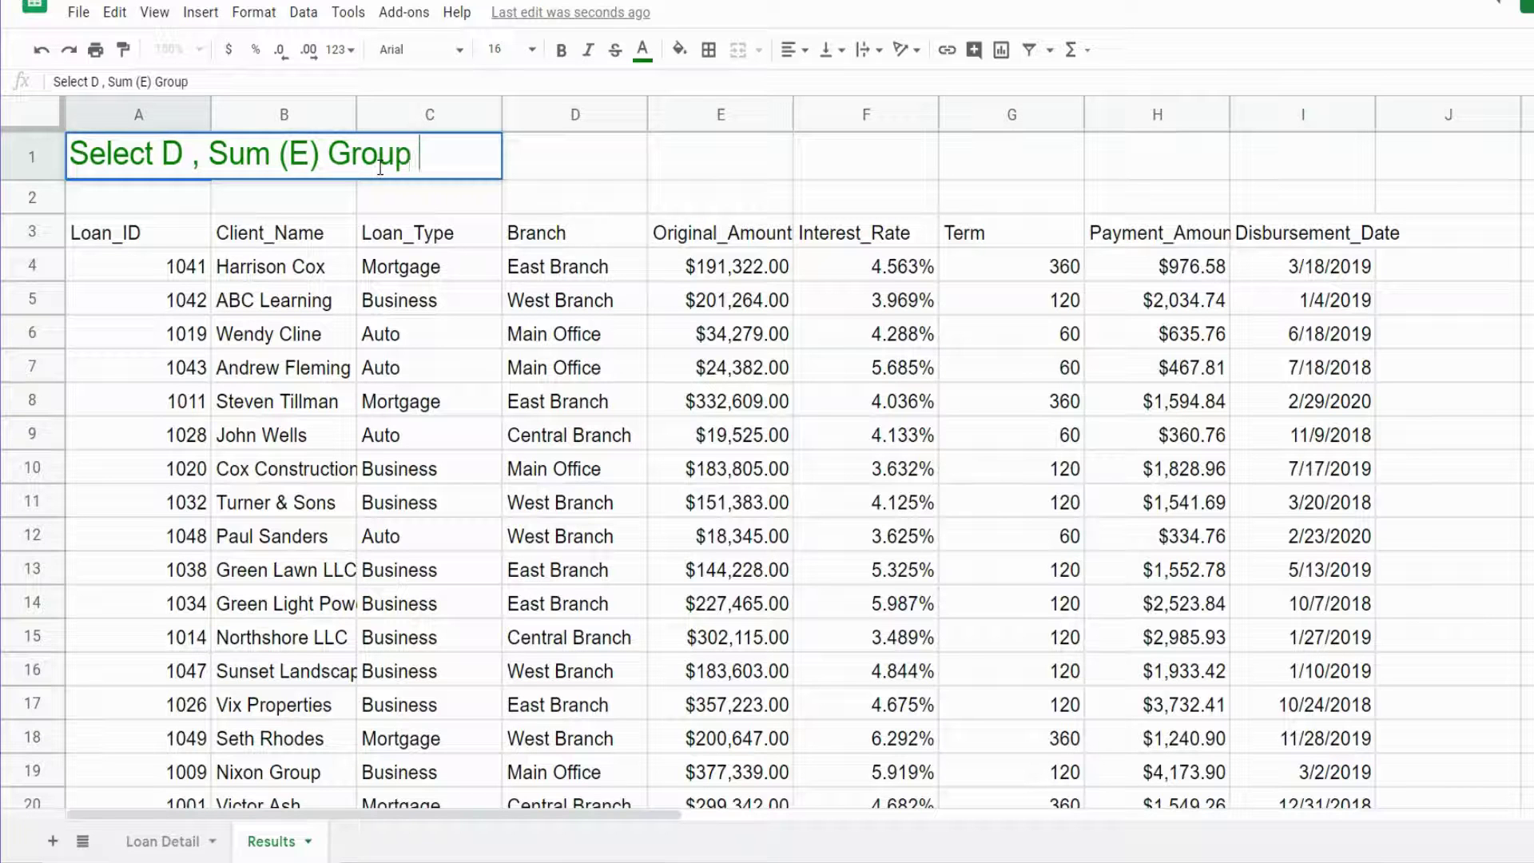
type("by")
type("D Pi")
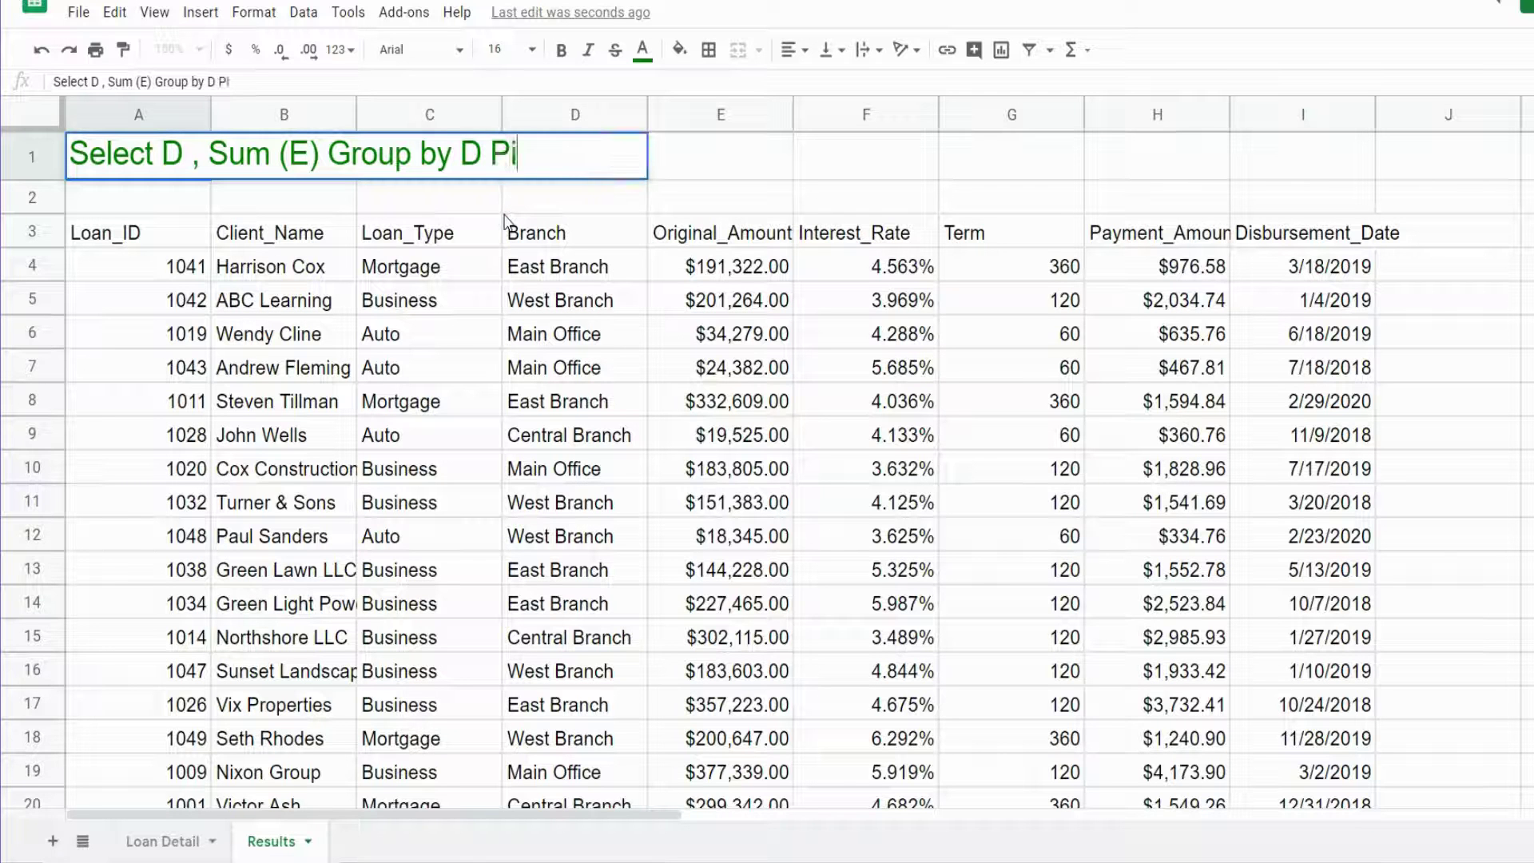
type("vot C")
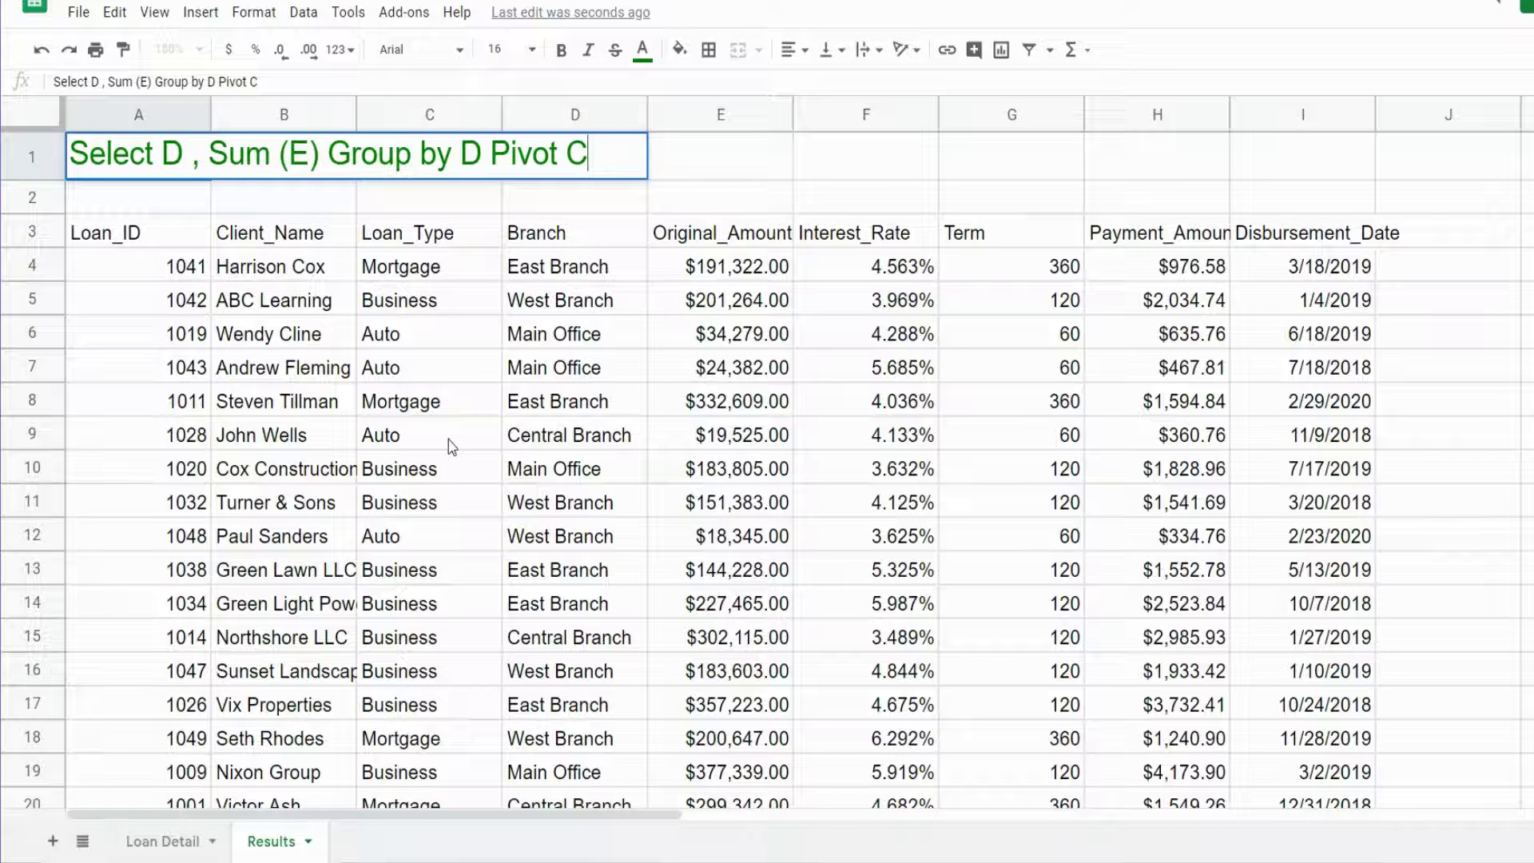
- Apply the new pivot query and format the totals in B4:D7 as currency
key("Return")
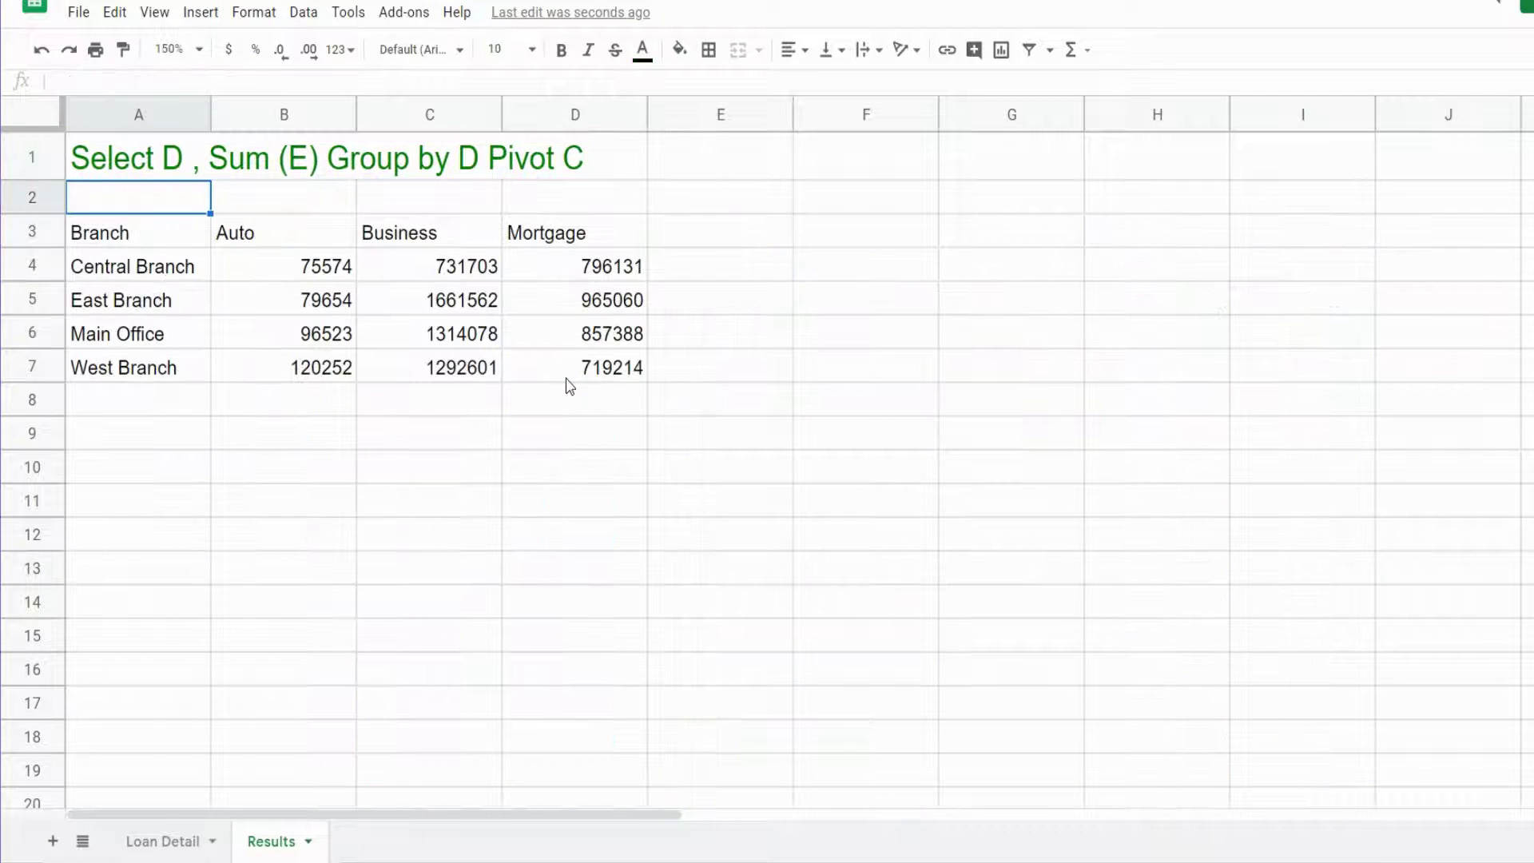
left_click_drag(347, 270, 594, 366)
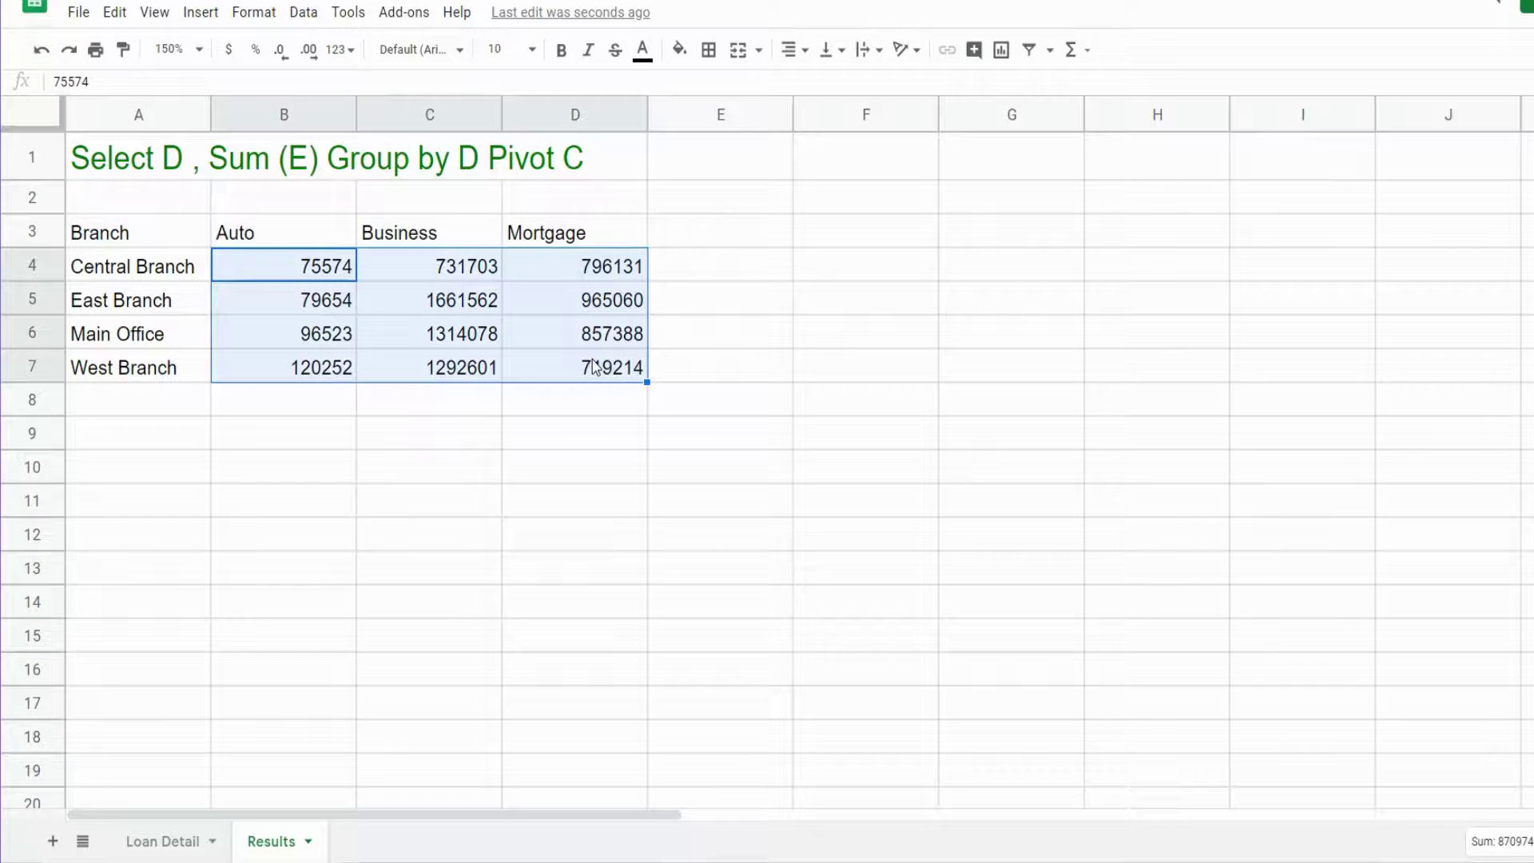
left_click(230, 51)
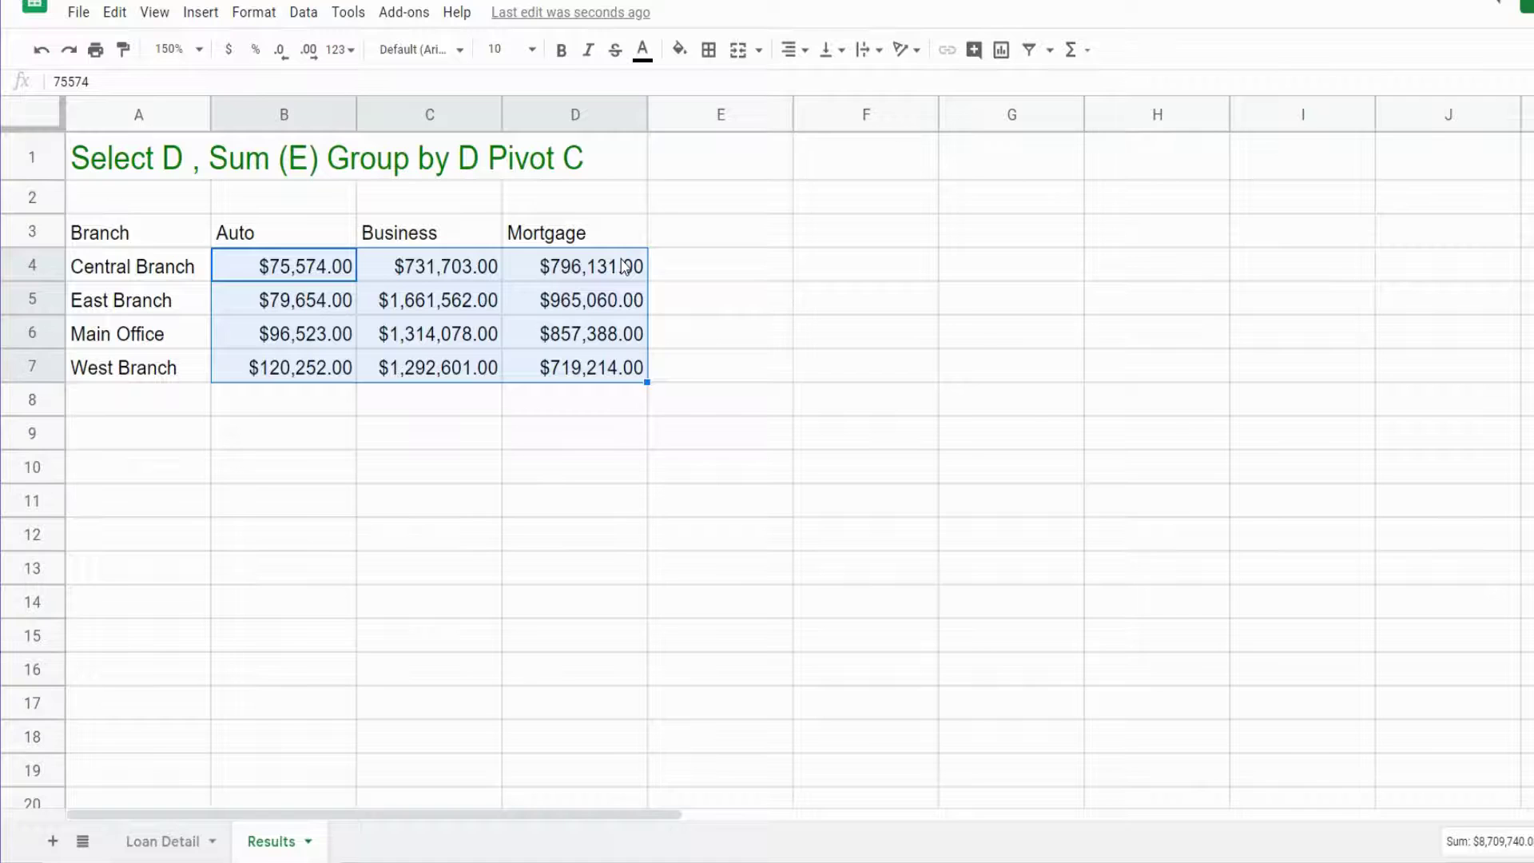
left_click(178, 158)
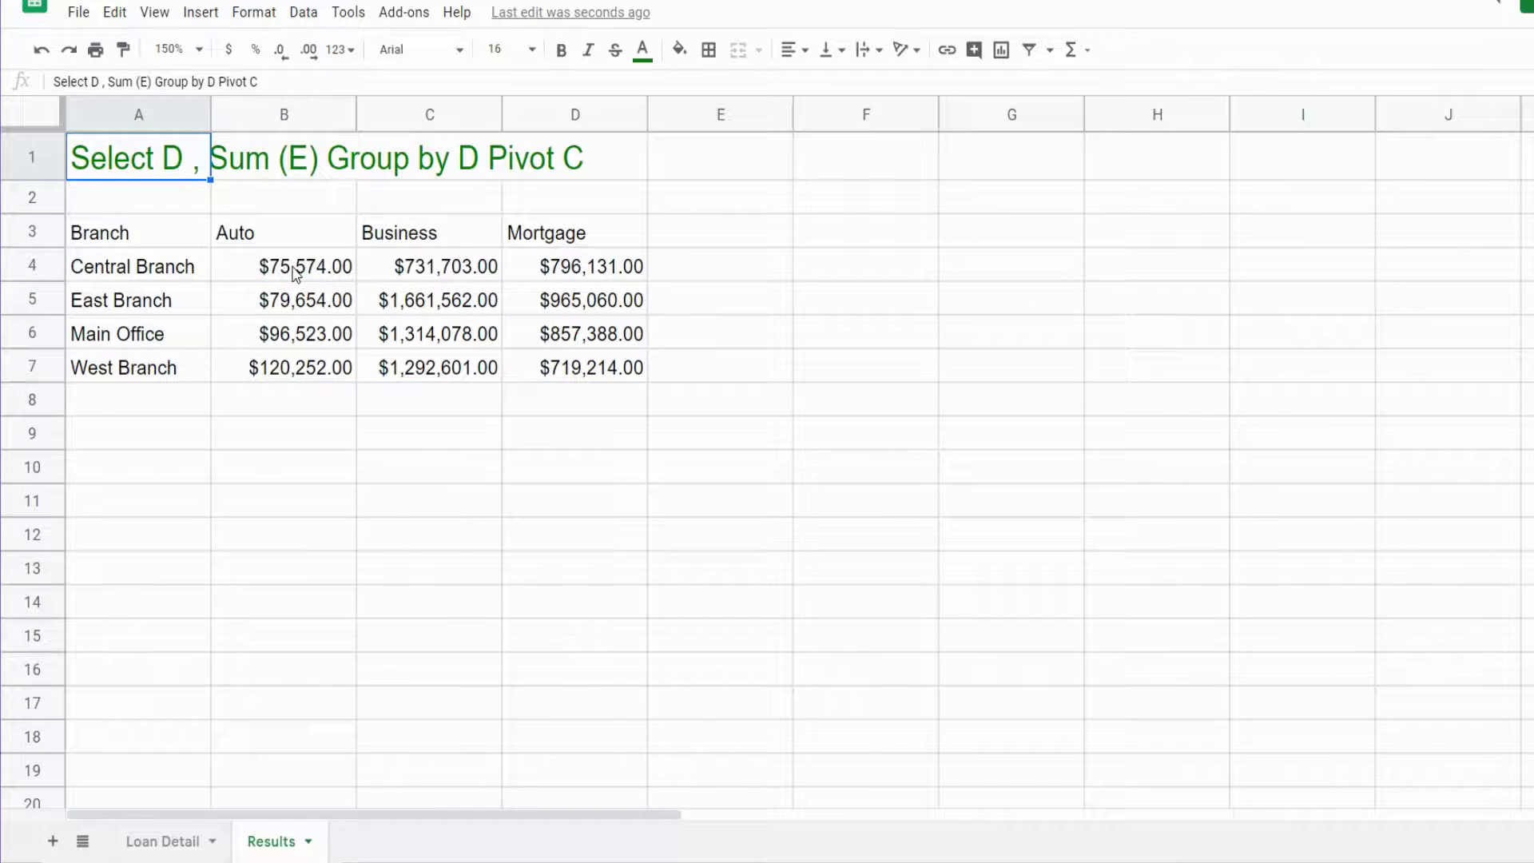
- Change A1 to 'Select C , Sum (E) Group by C Pivot D' and format the new totals as currency
key("Return")
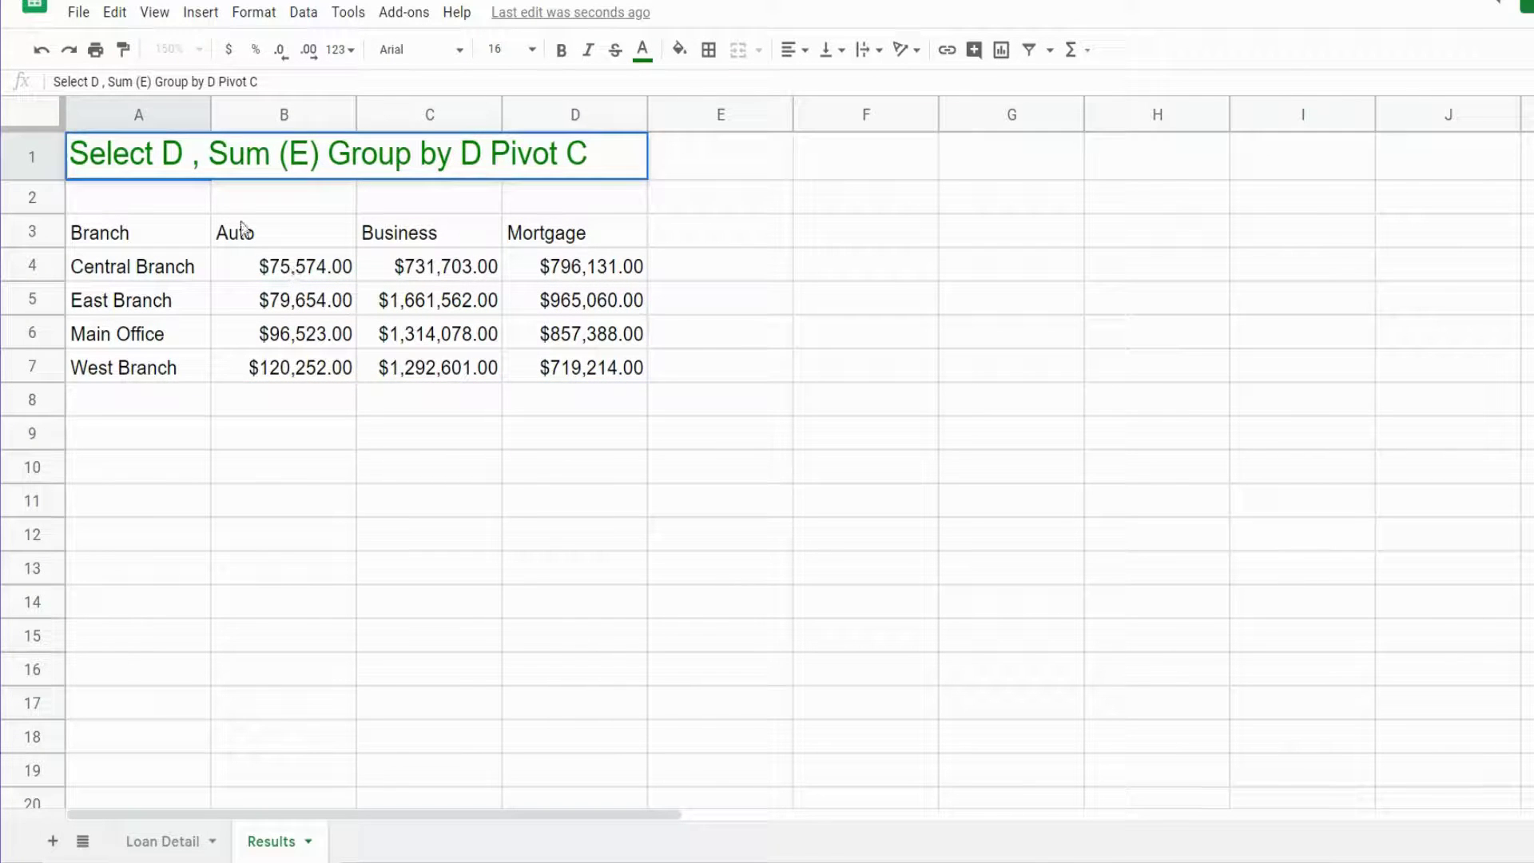
left_click(183, 159)
key("BackSpace")
type("C")
left_click(485, 152)
key("BackSpace")
type("C")
left_click(584, 154)
key("BackSpace")
type("D")
key("Return")
left_click_drag(343, 266, 706, 323)
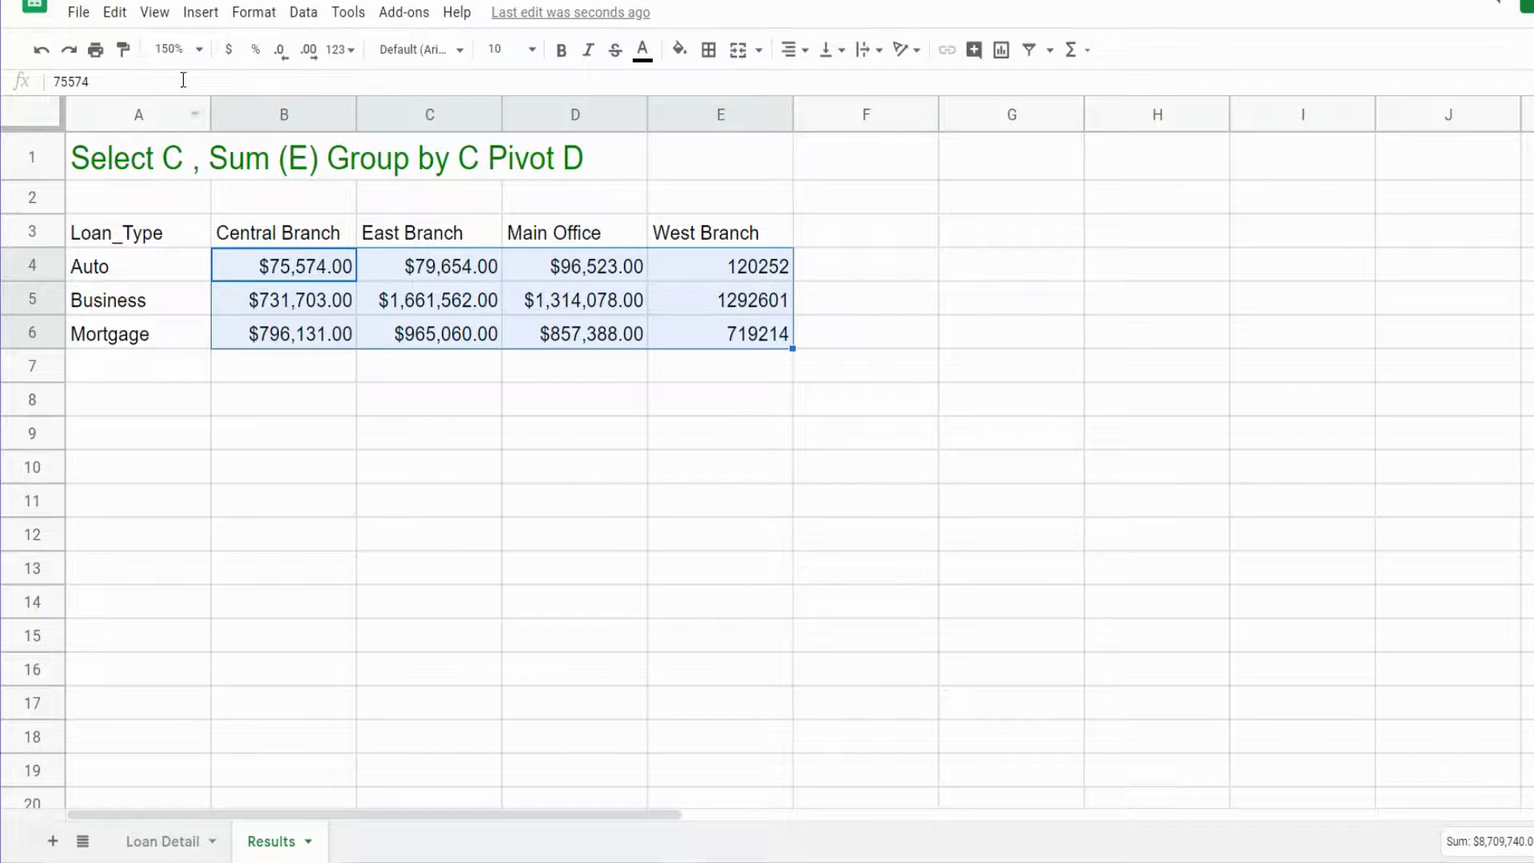
left_click(229, 50)
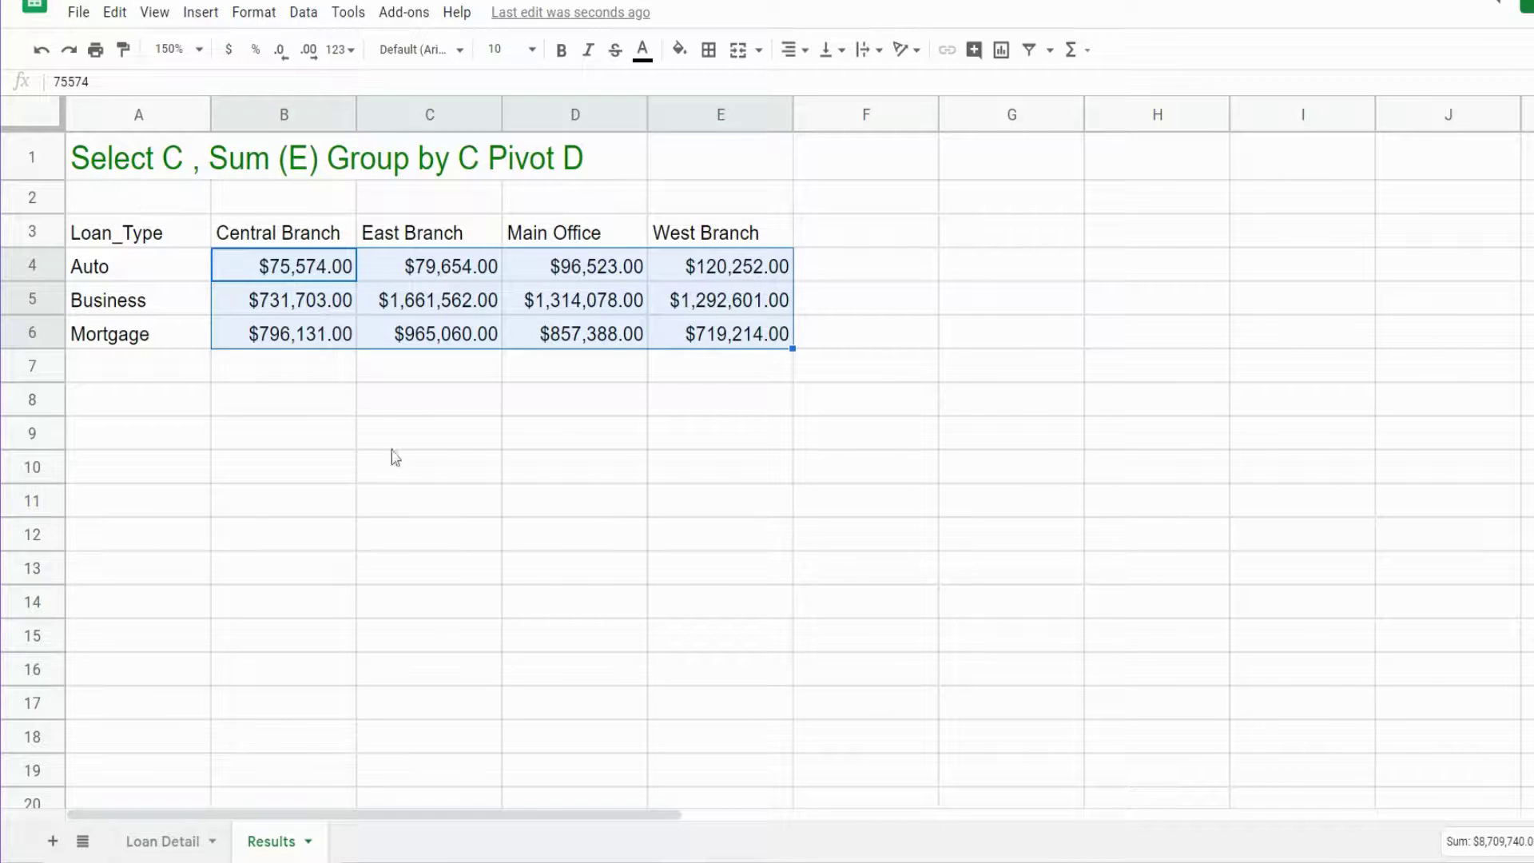
left_click(178, 844)
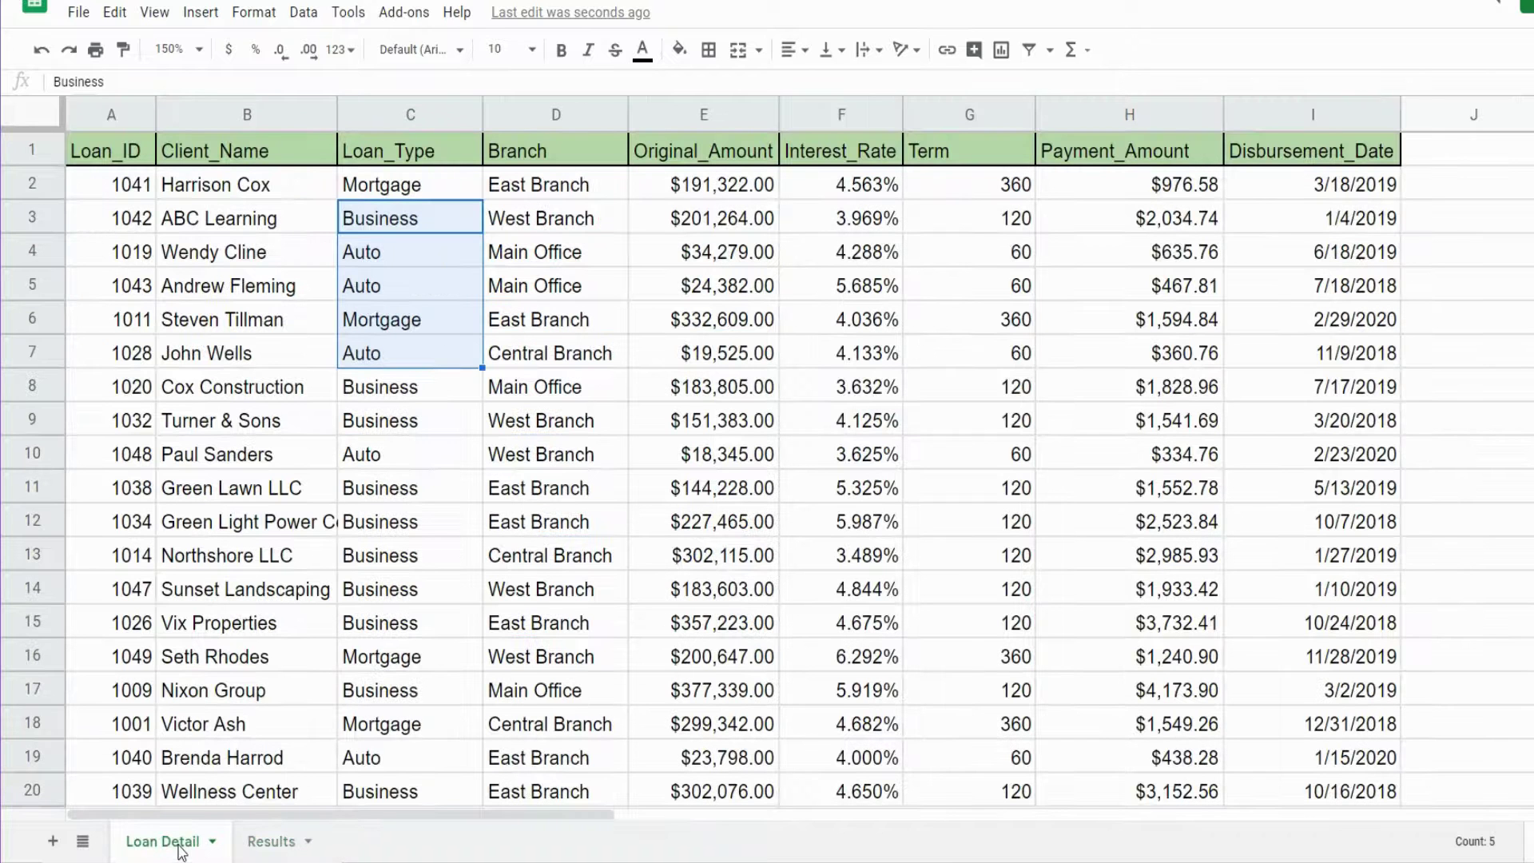
left_click(1169, 557)
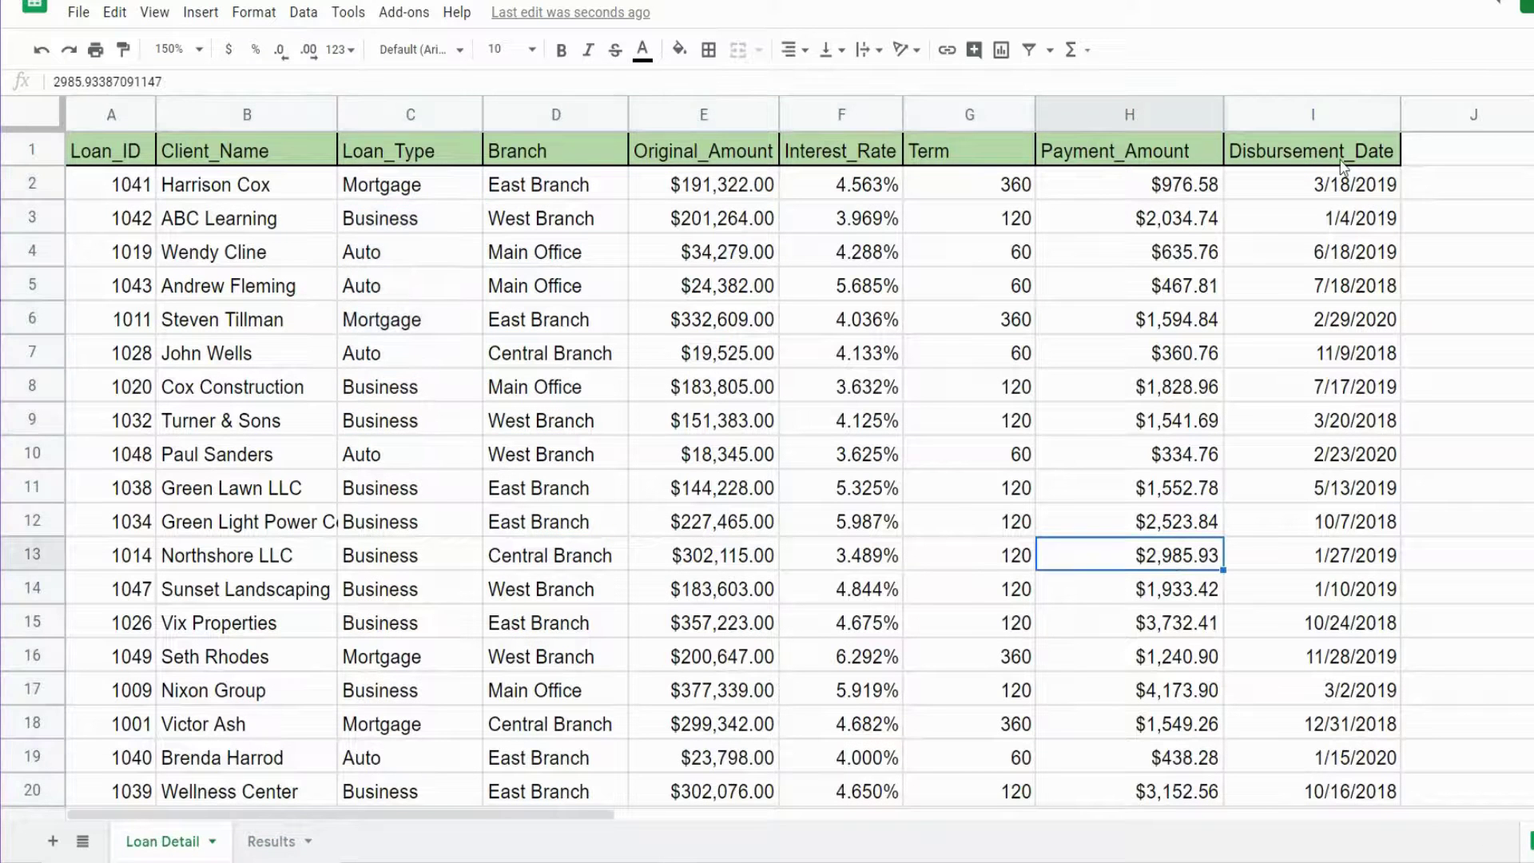
left_click(1314, 116)
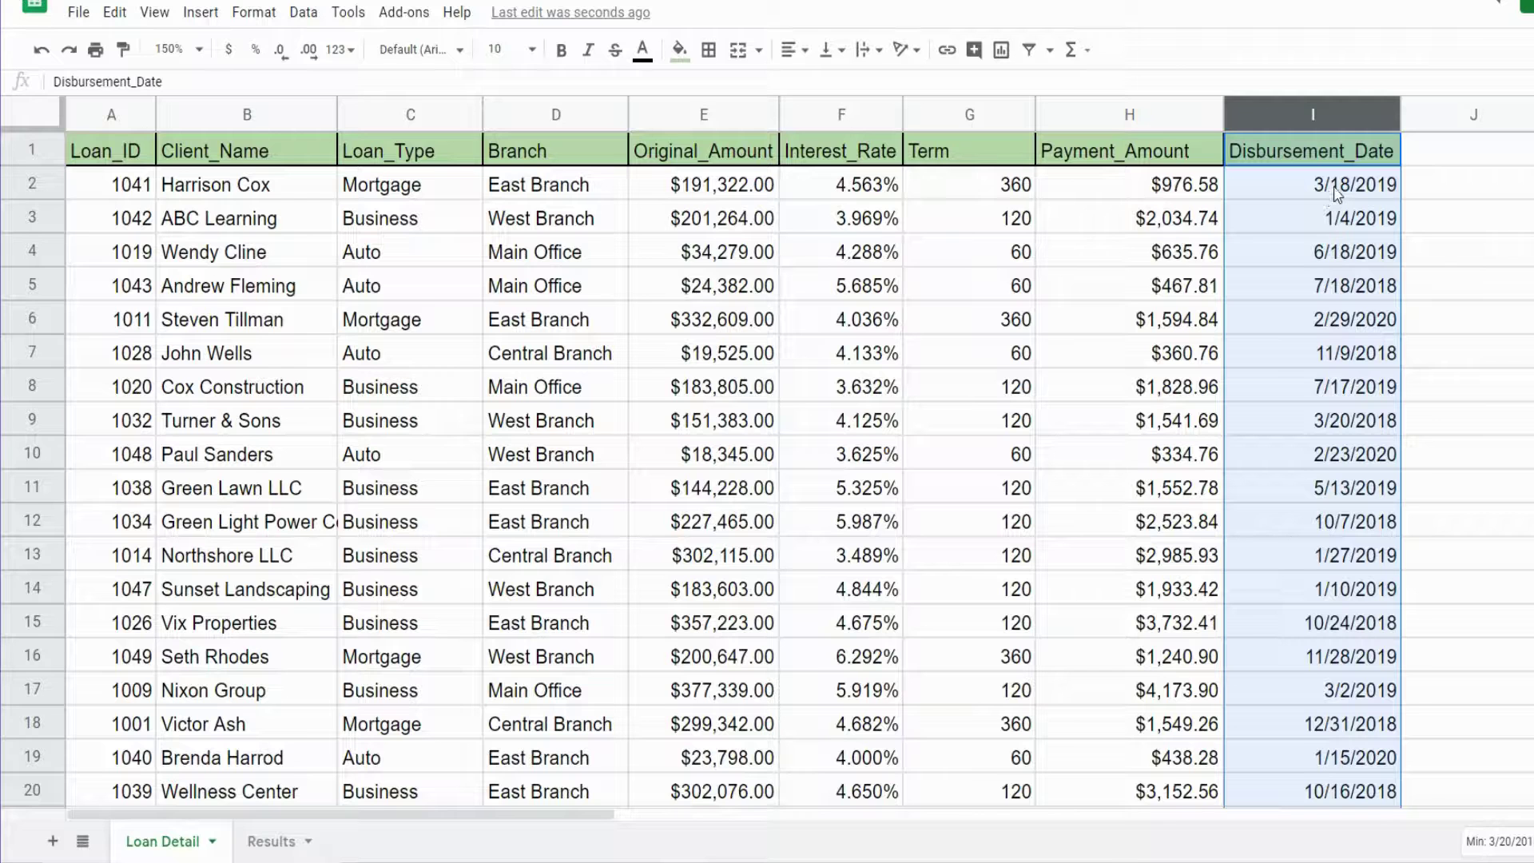
left_click(273, 840)
- Change A1 to 'Select D,C , Sum (E) Group by D,C Pivot Year(I)'
left_click(129, 177)
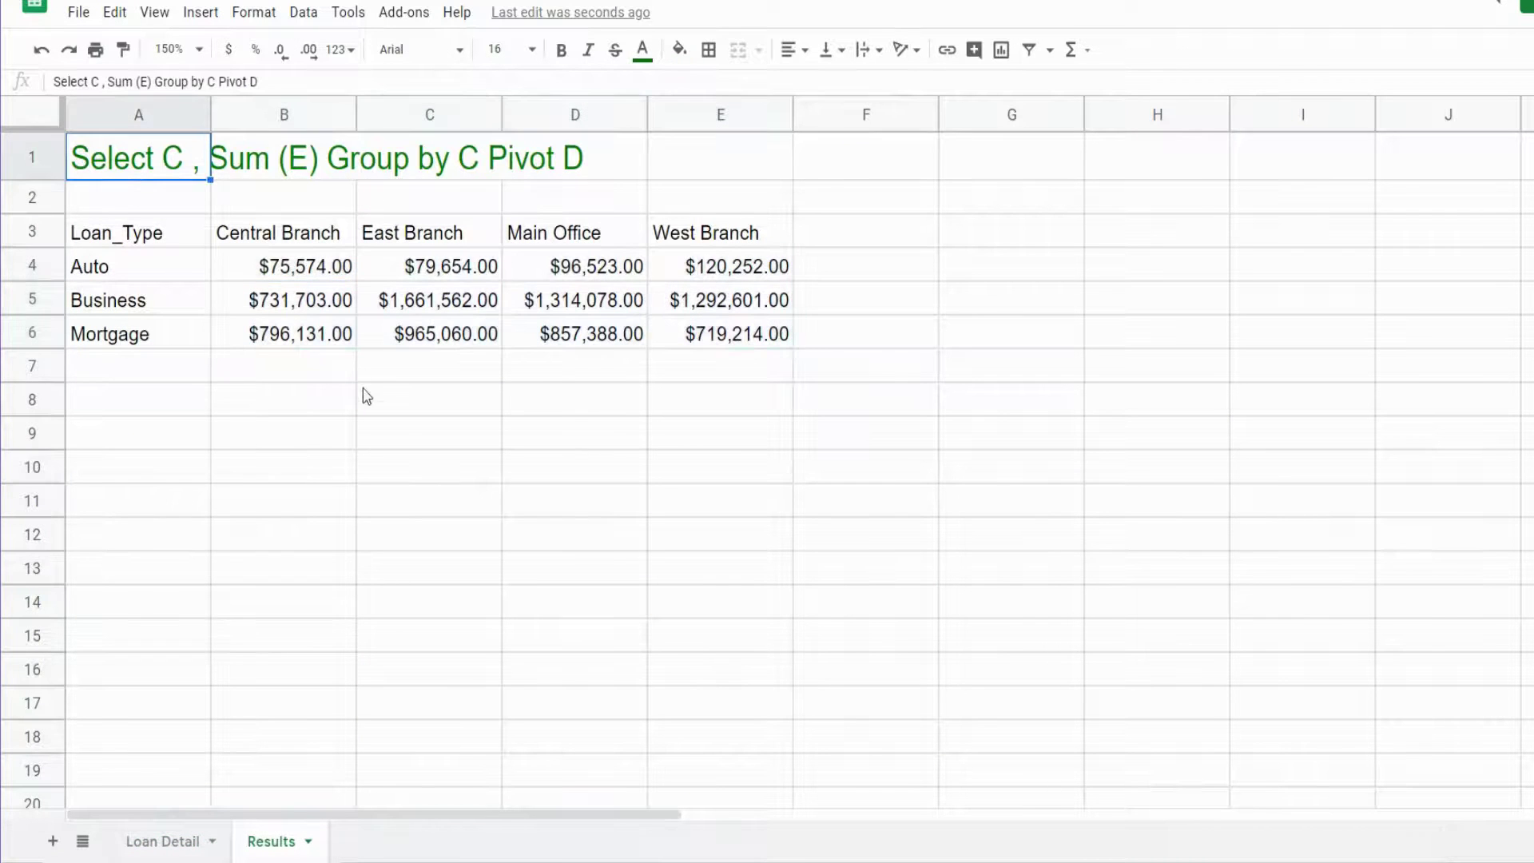
key("Return")
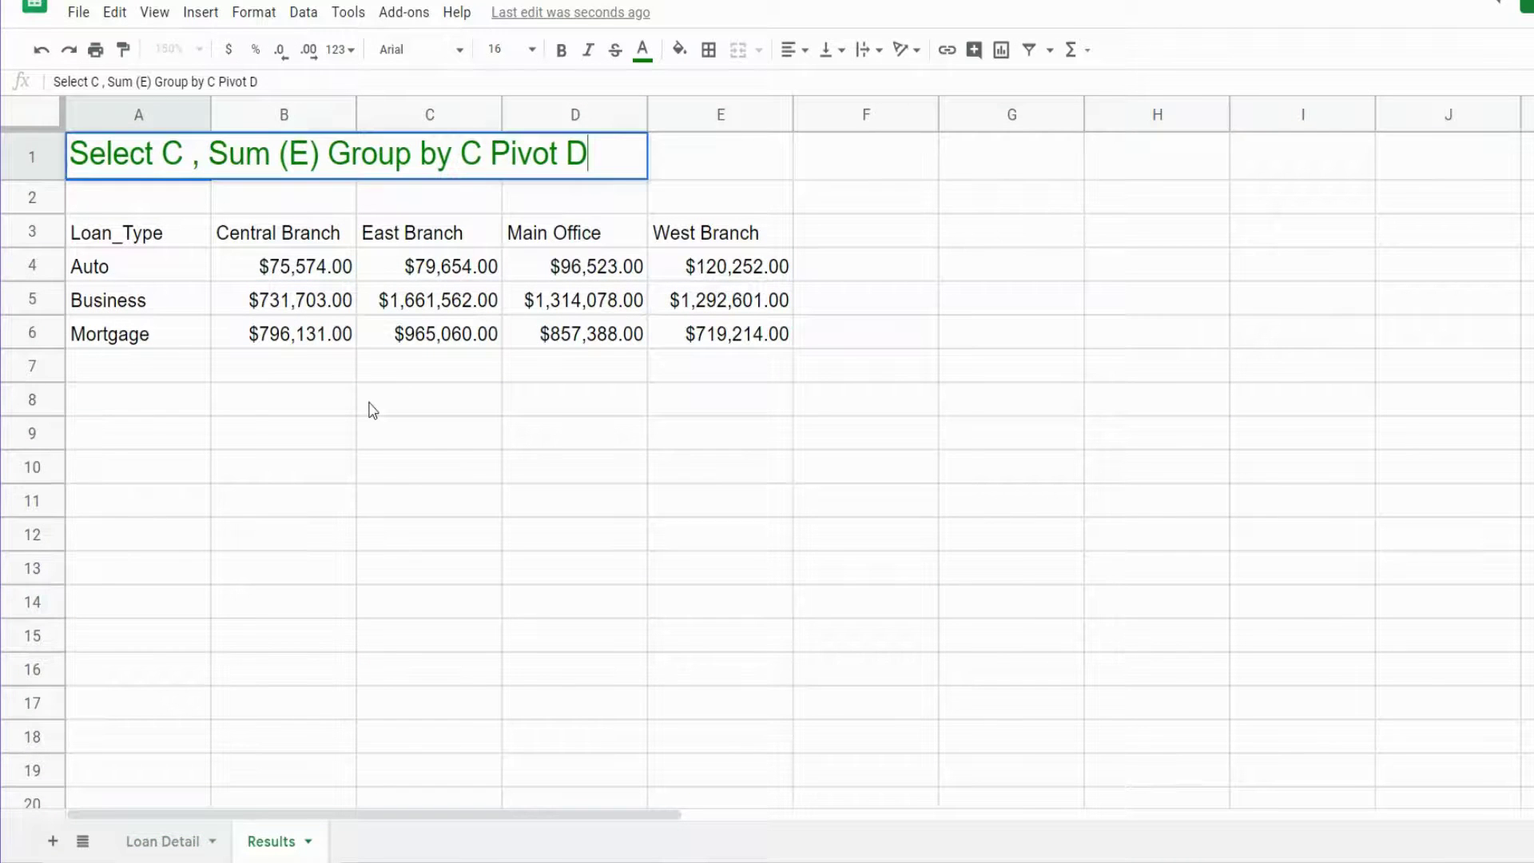
left_click(170, 153)
type("D,")
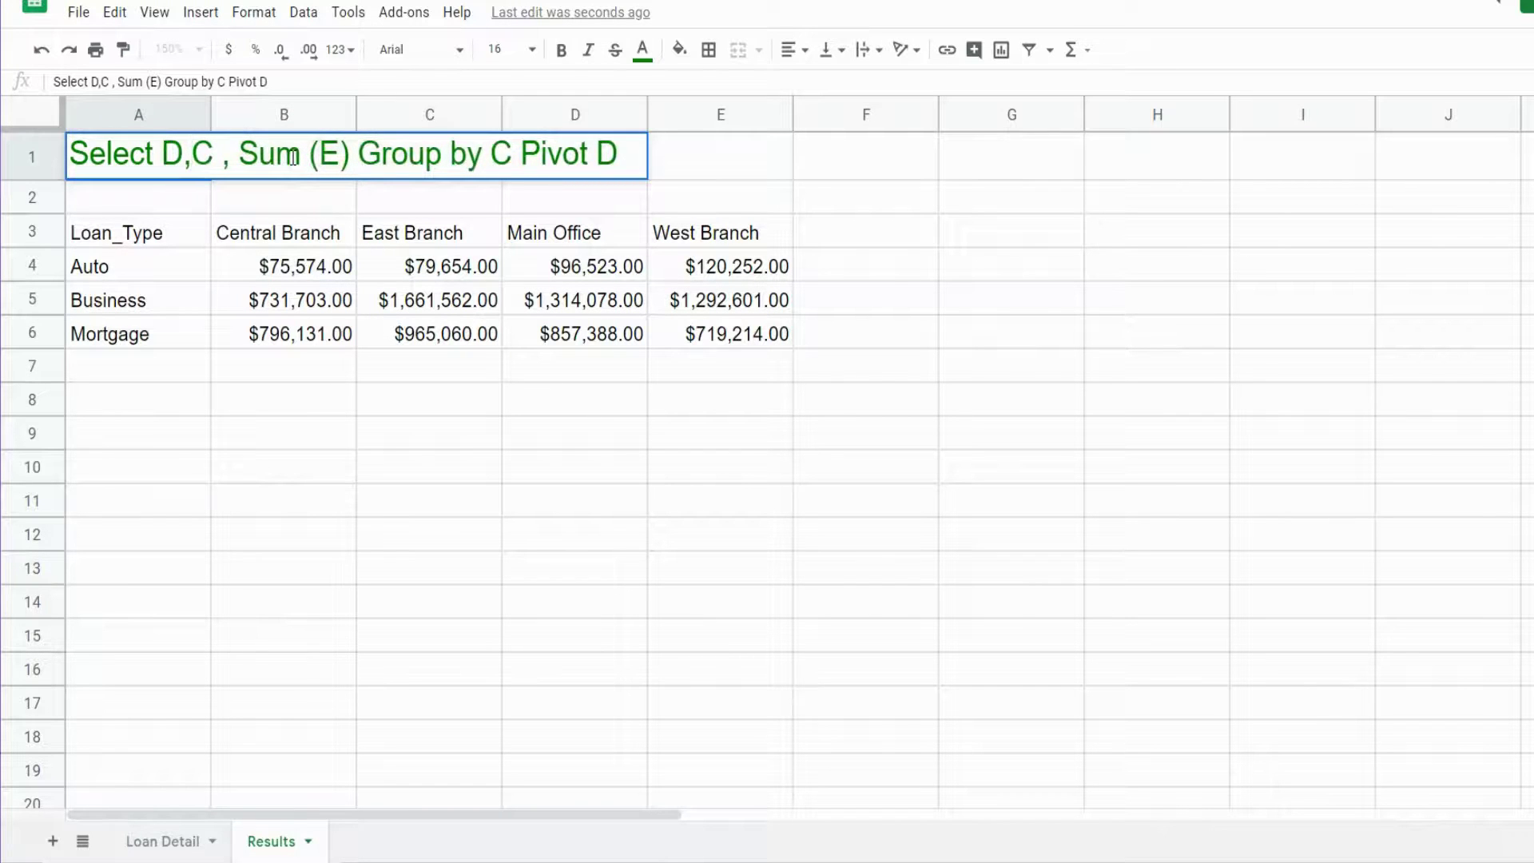
left_click(486, 153)
type("D,")
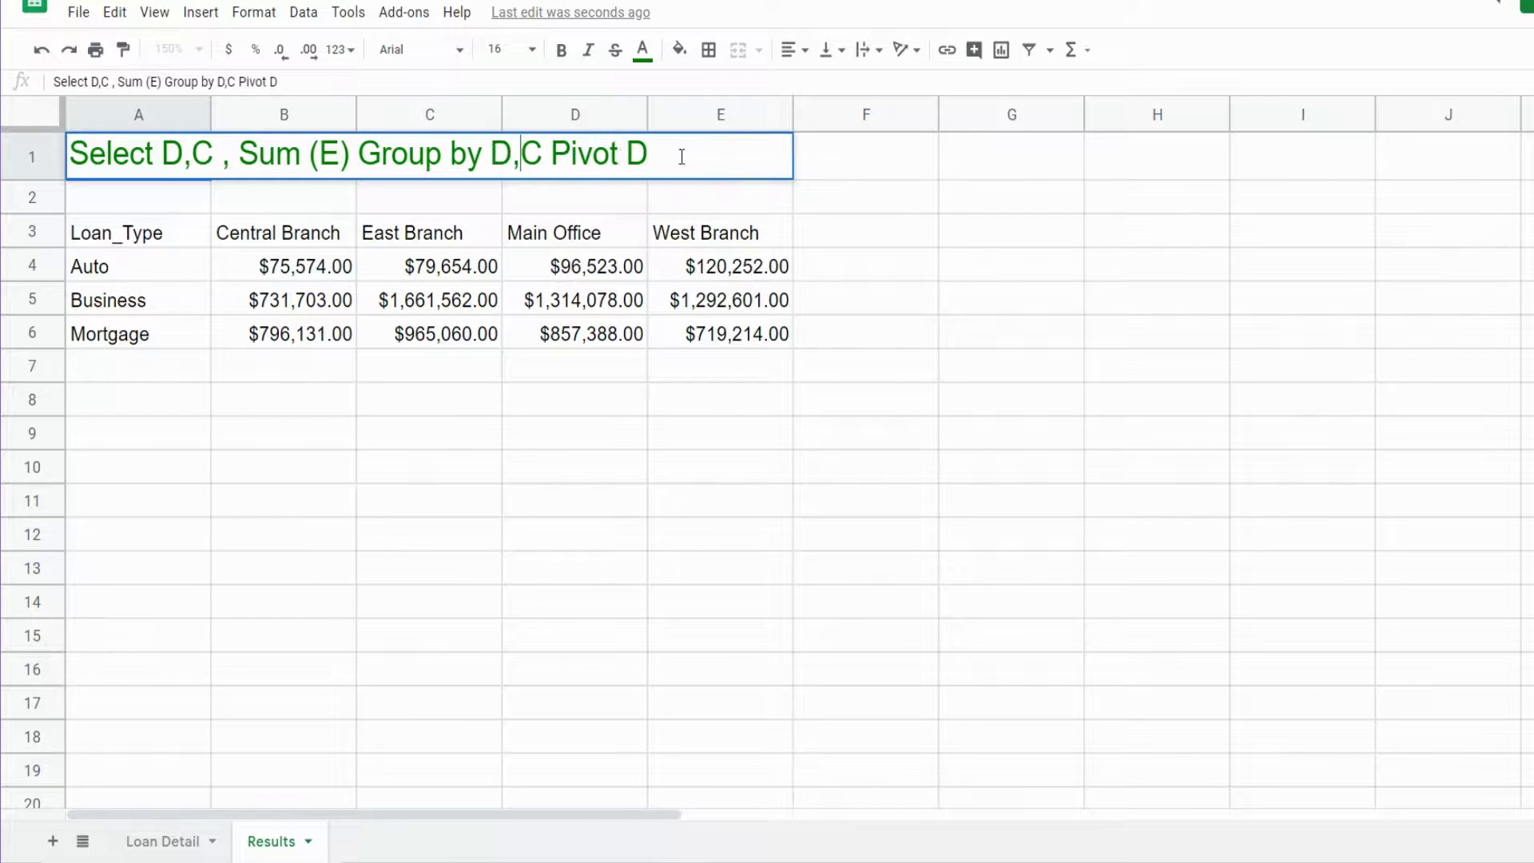
left_click(680, 151)
key("BackSpace")
type("Year")
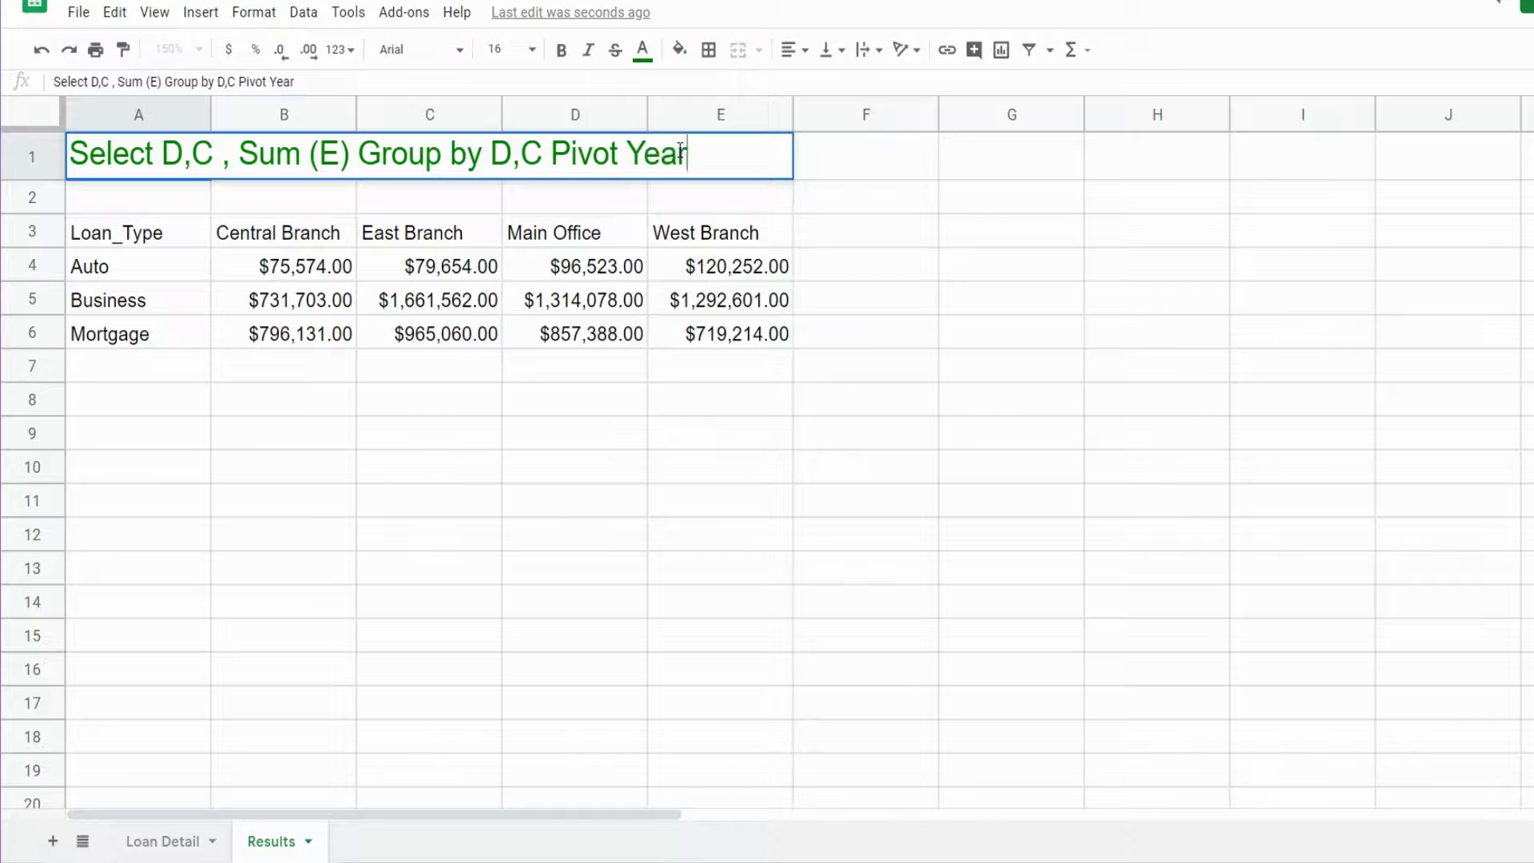
type("(I)")
key("Return")
- Format the yearly totals in C4:E15 as currency
left_click_drag(432, 266, 719, 334)
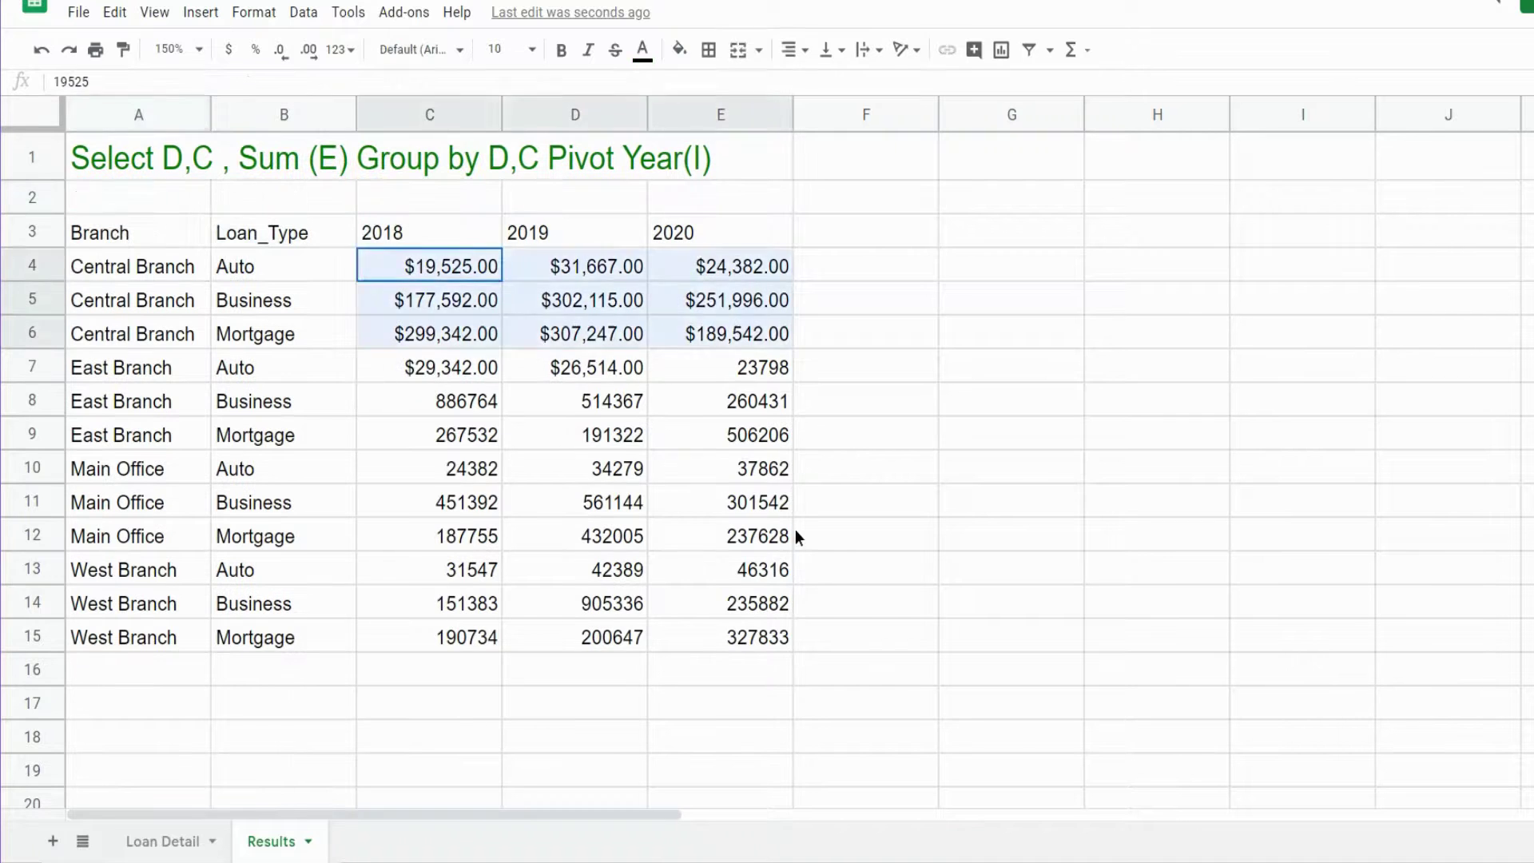
left_click_drag(794, 529, 751, 637)
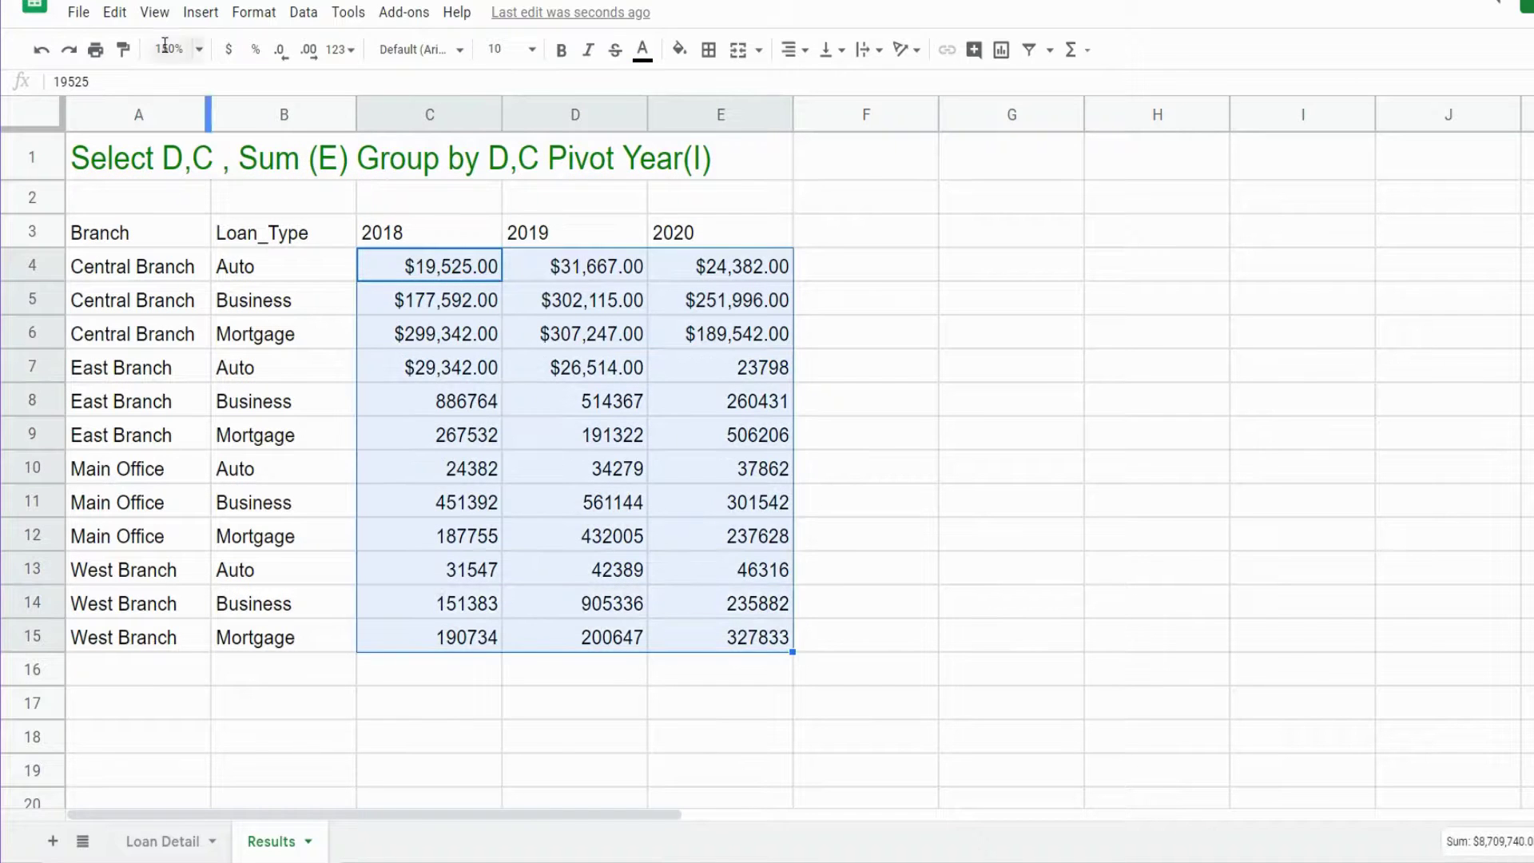
left_click(228, 50)
- Check the branch, loan-type and 2018–2020 labels and sample totals like Main Office Auto 2019
left_click(572, 478)
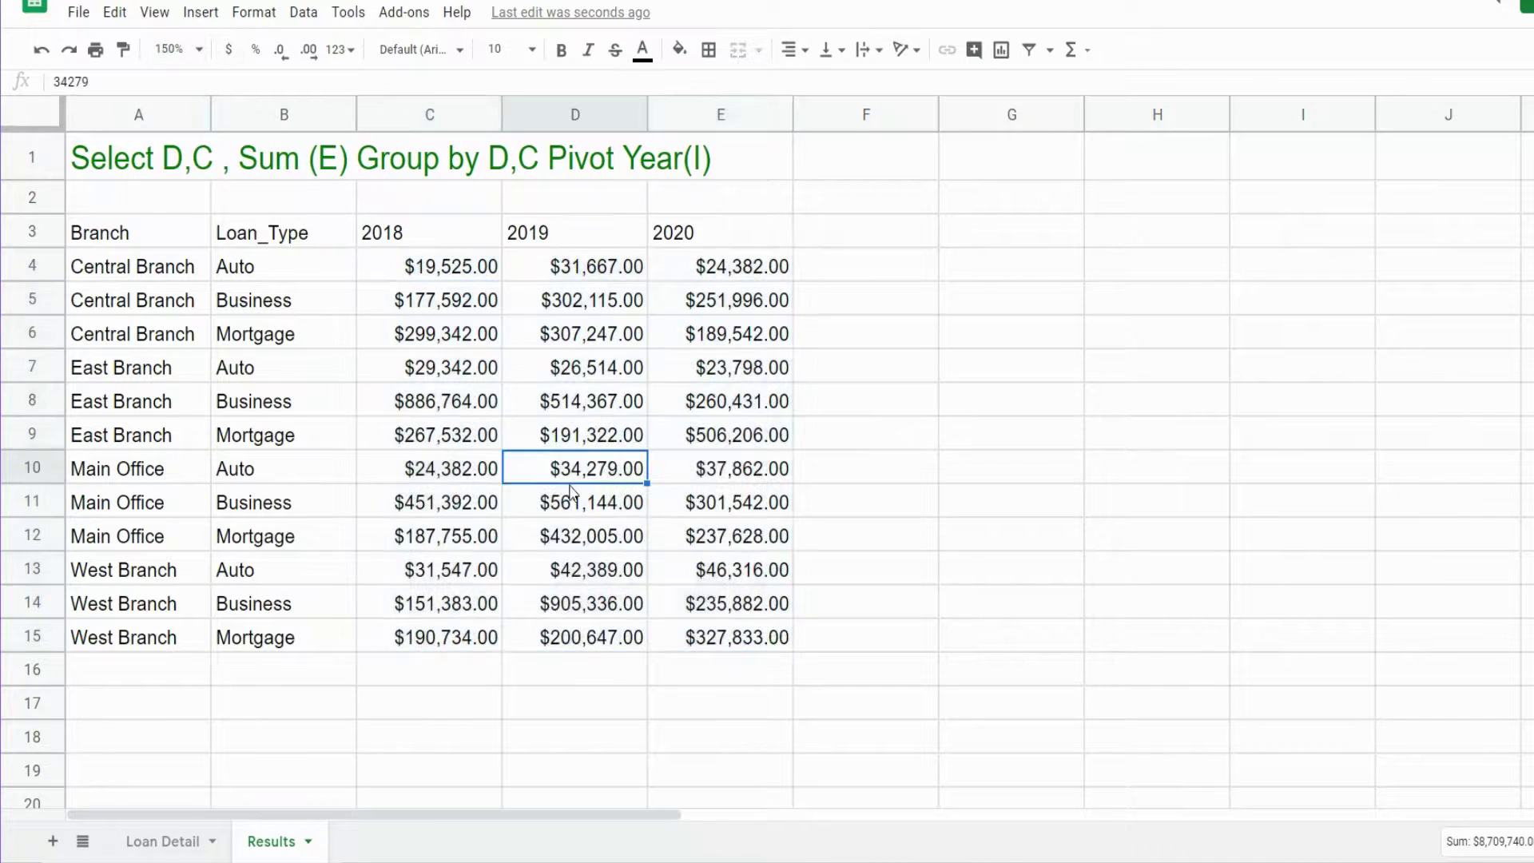
left_click(141, 271)
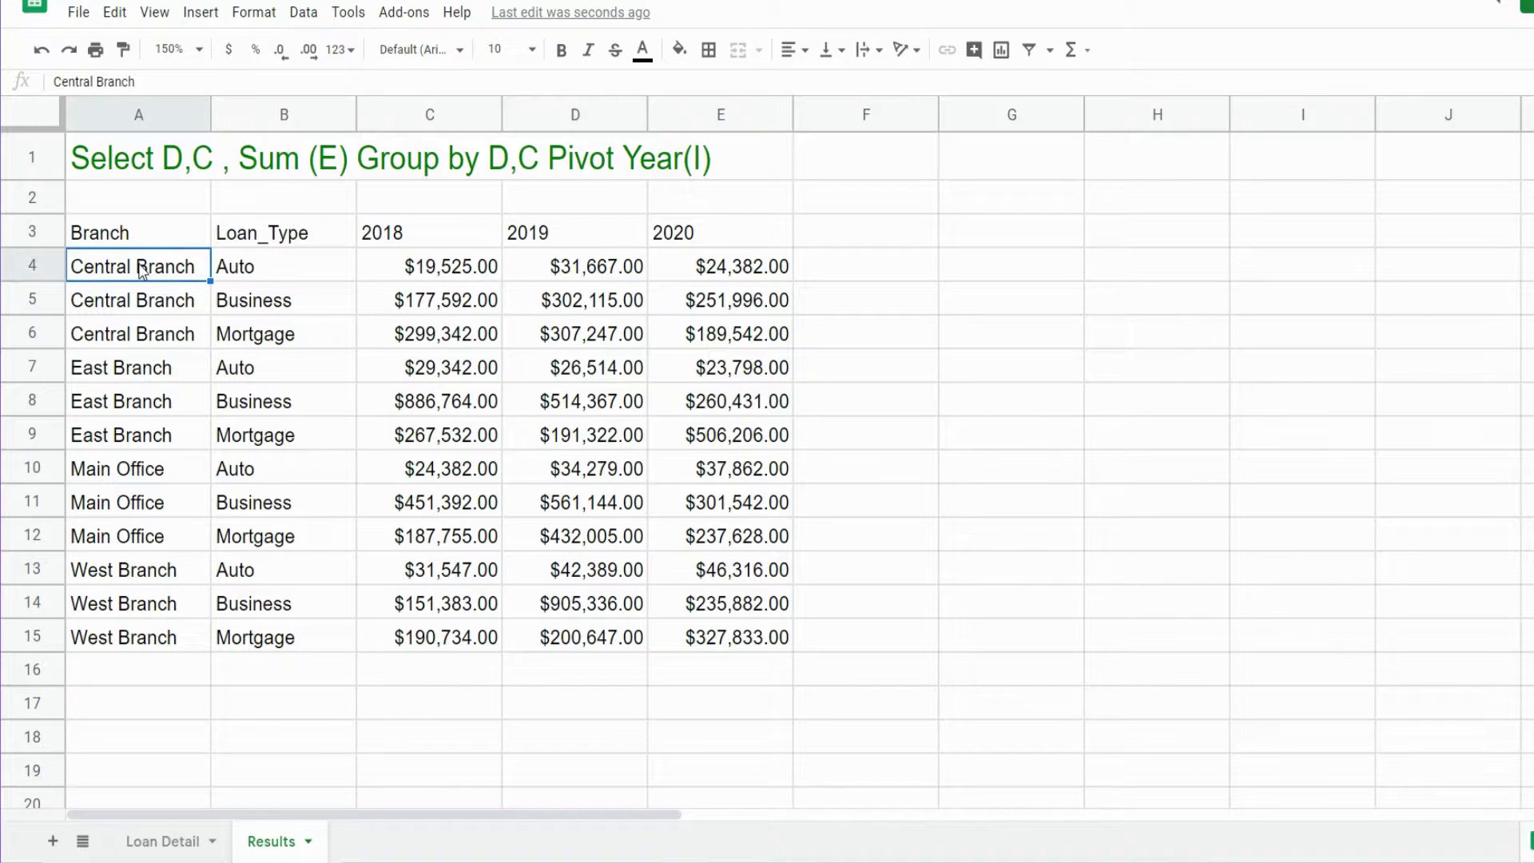
left_click(302, 269)
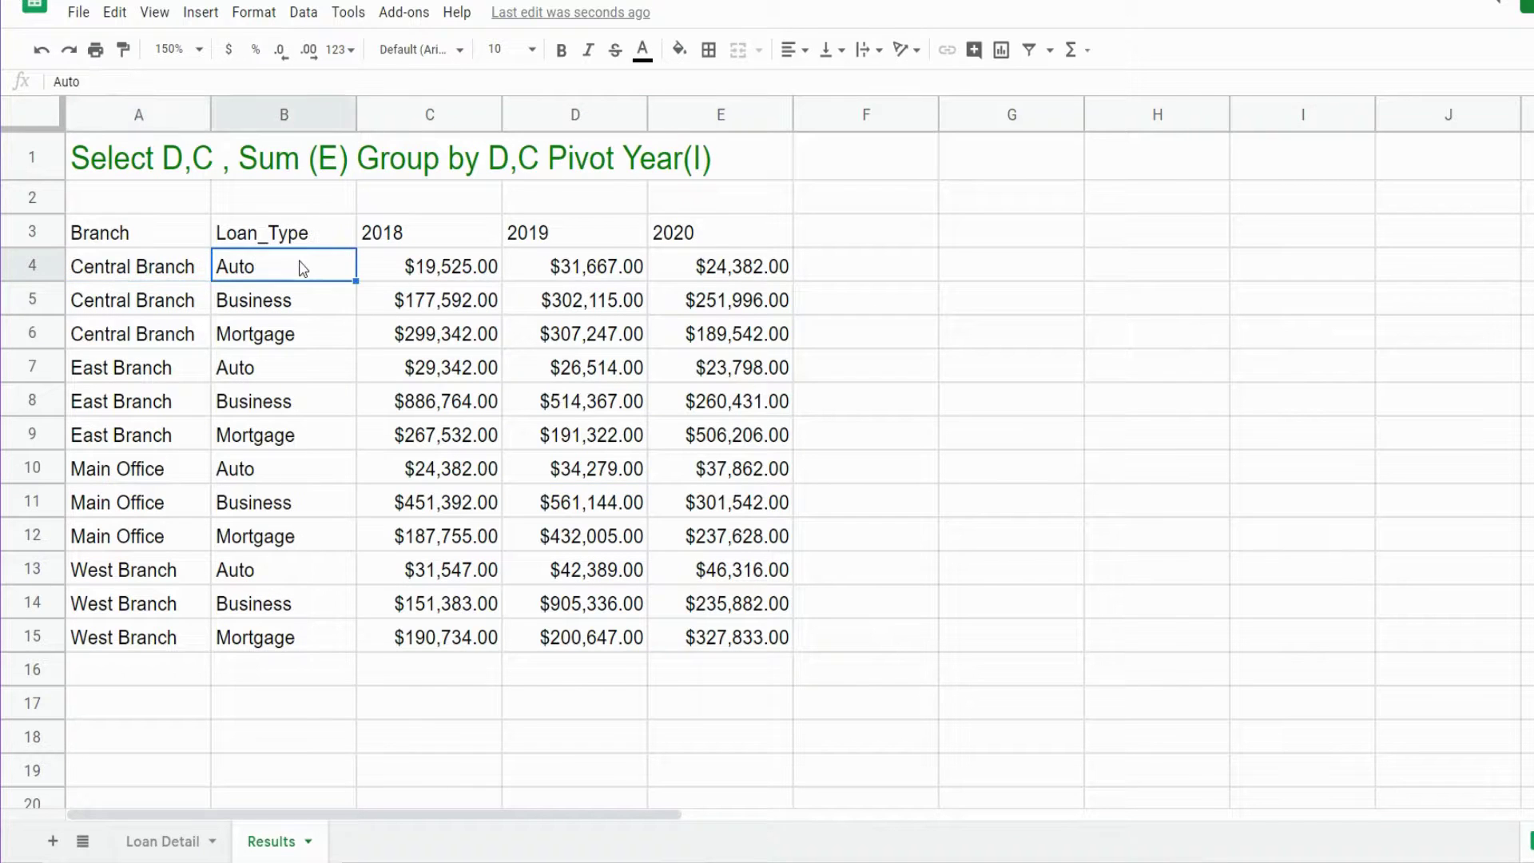
left_click(437, 234)
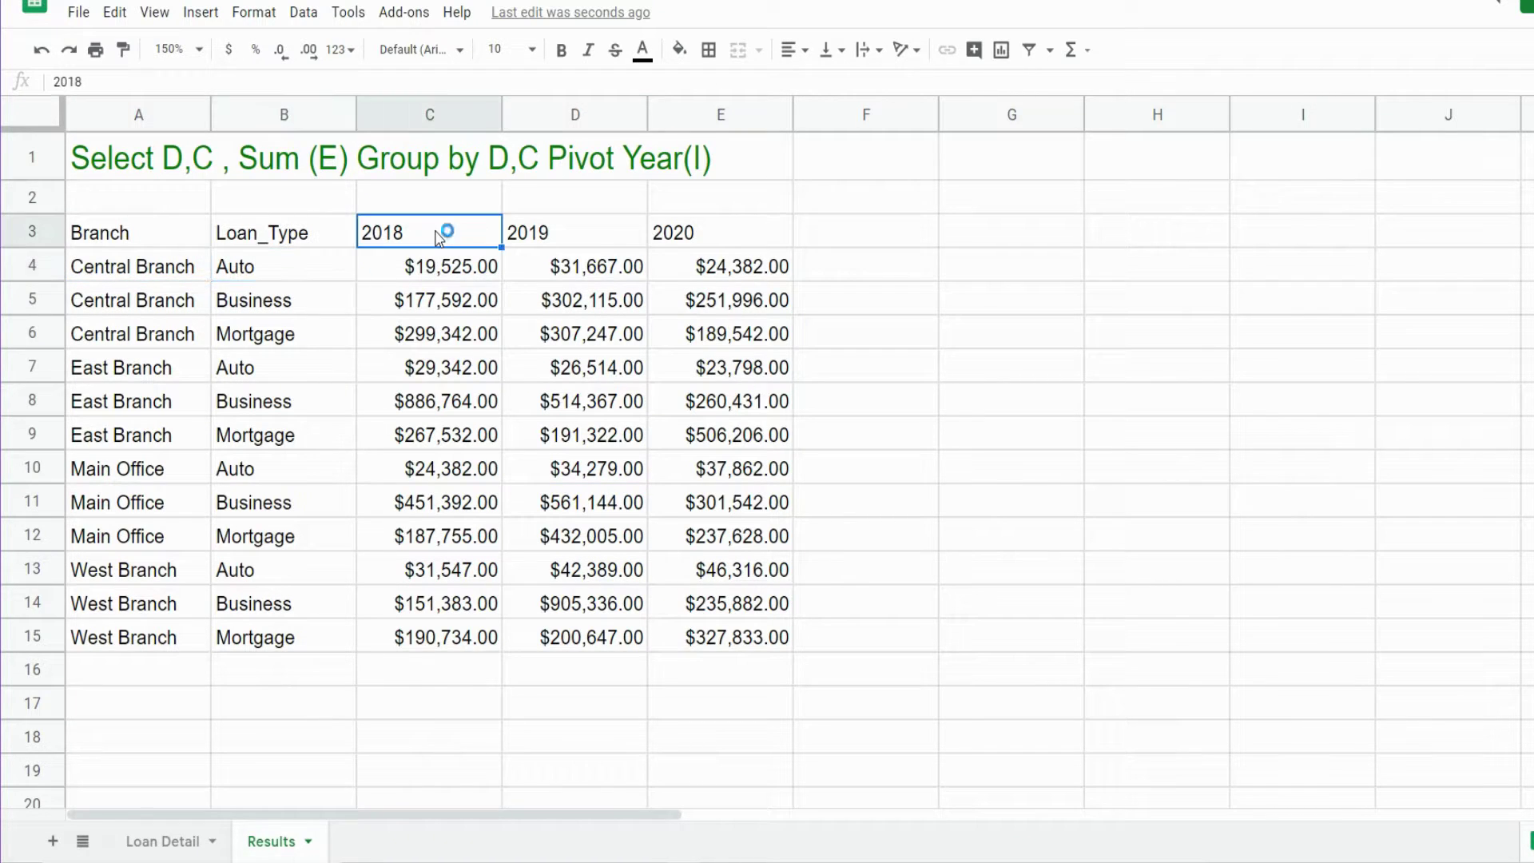
left_click(570, 236)
left_click(691, 234)
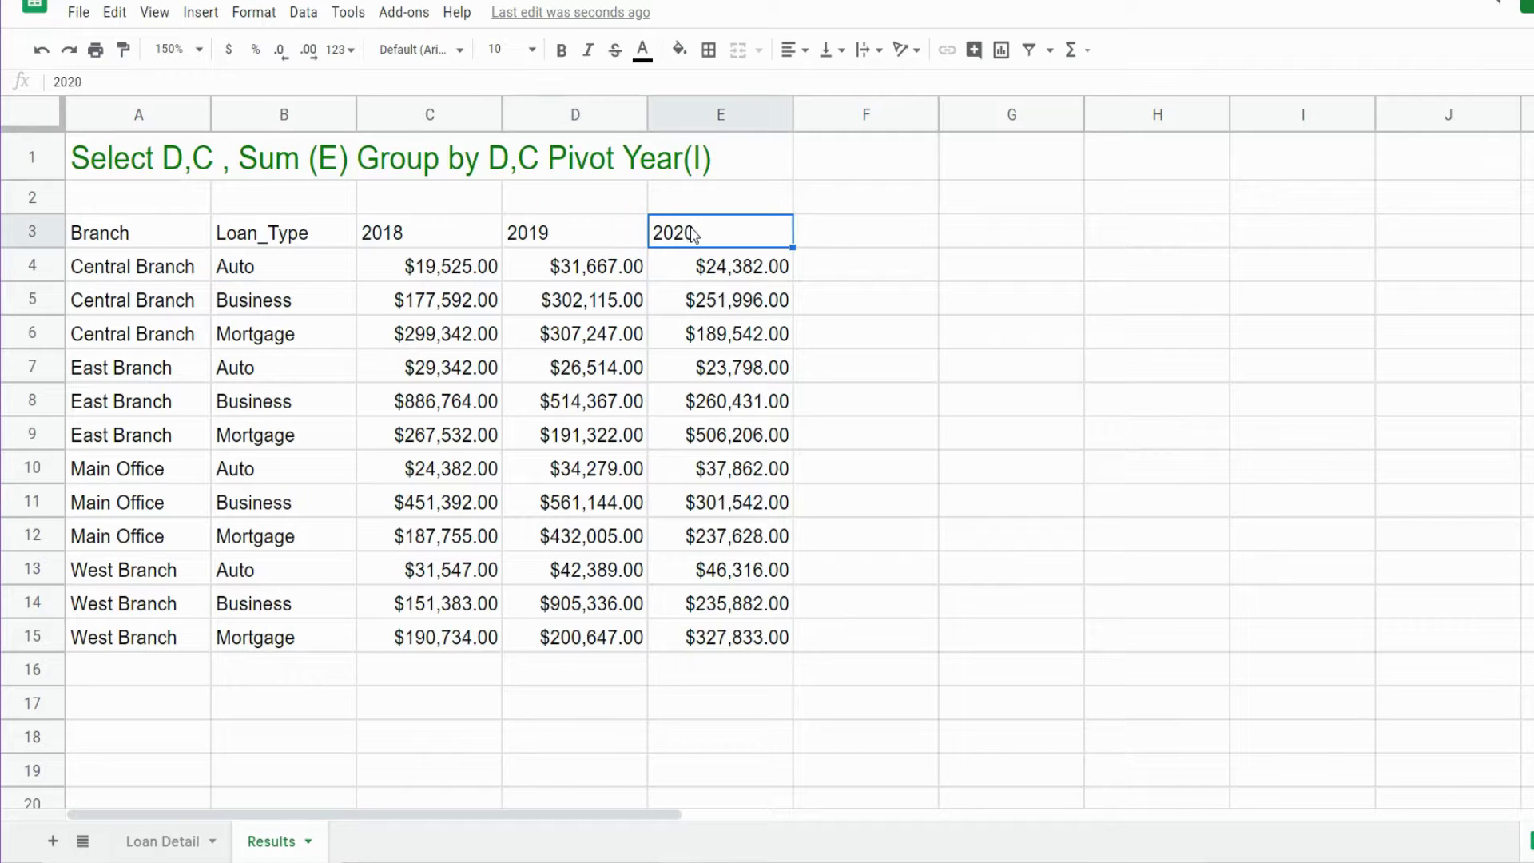
left_click(706, 434)
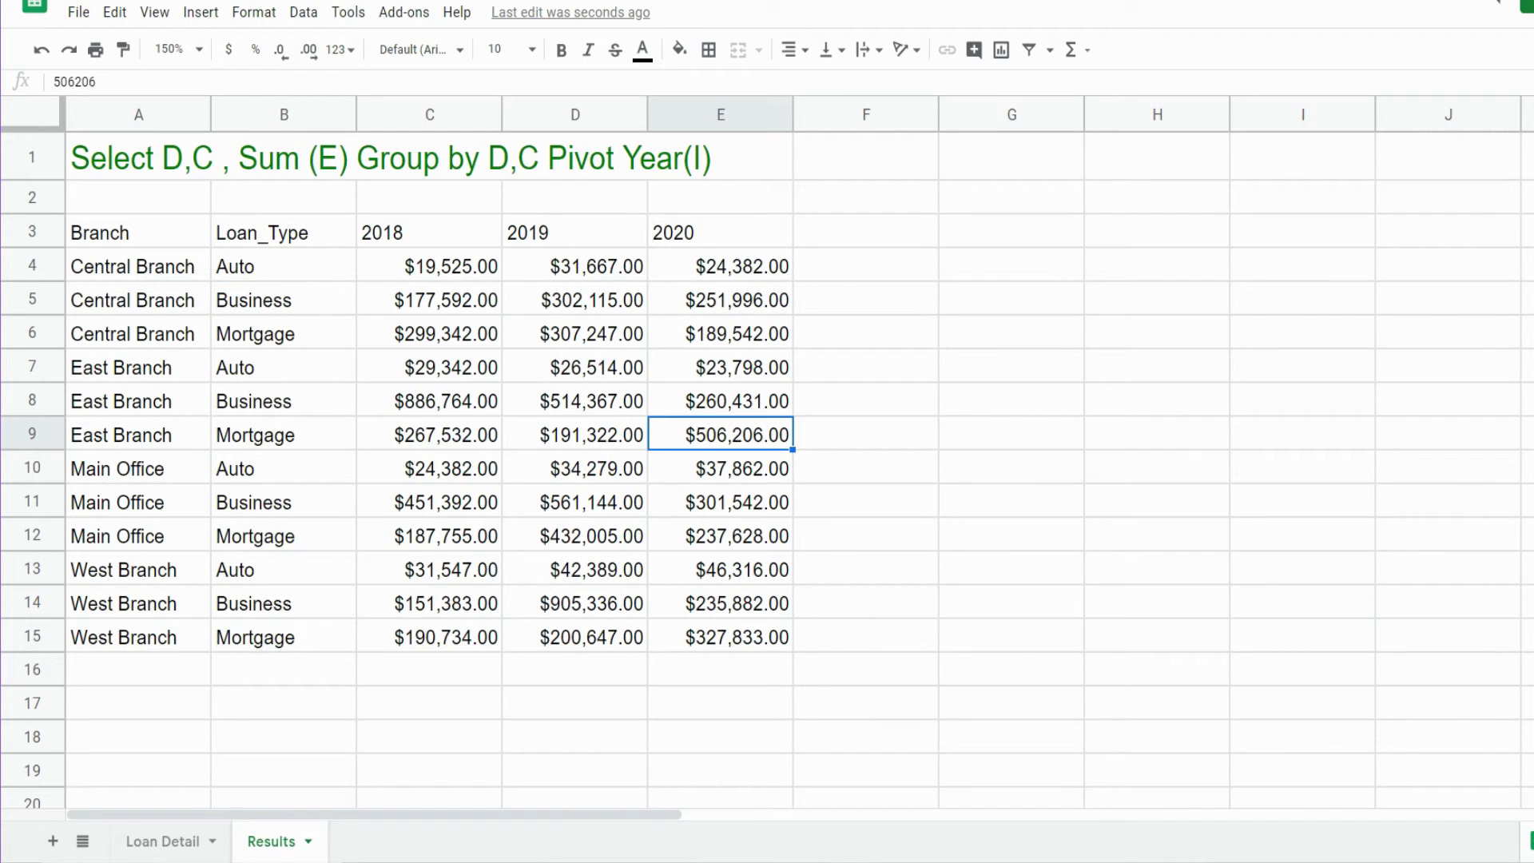